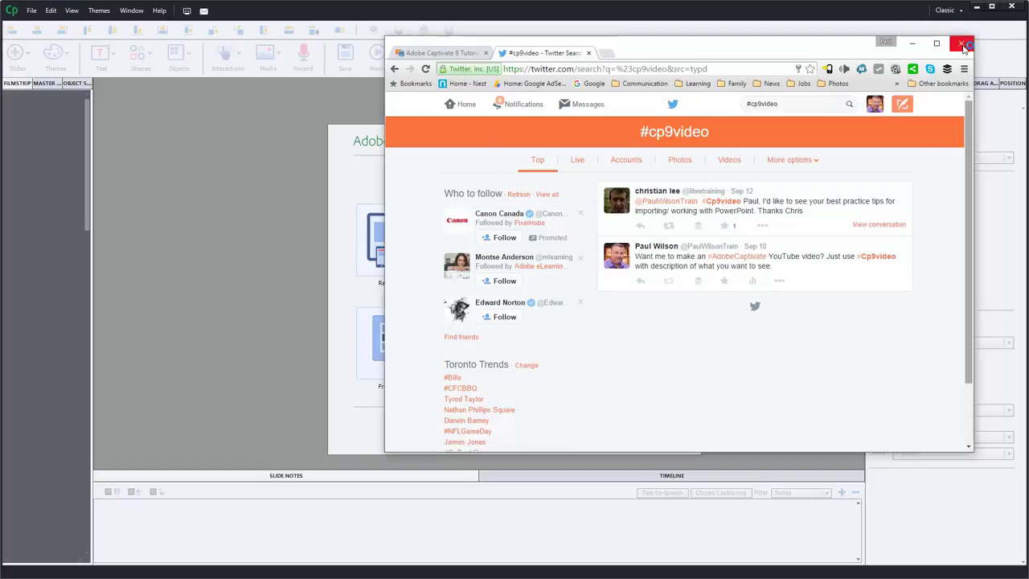
# Close the browser window showing the #cp9video search.
pyautogui.hotkey('alt', 'F4')
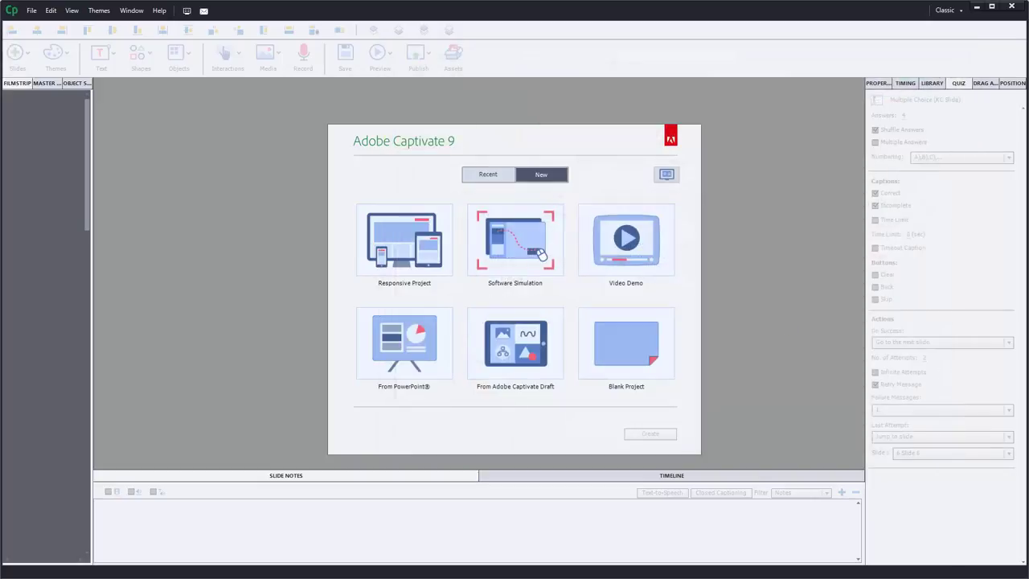
pyautogui.hotkey('alt', 'F4')
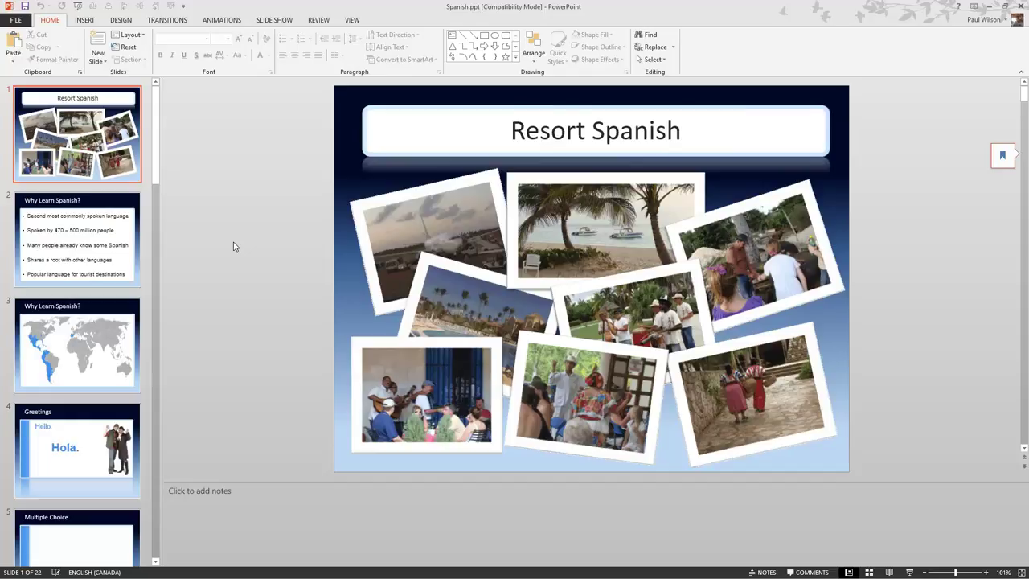
# Delete the "Multiple Choice" title from slide 5 and move that slide ahead of the "Hola" greetings slide.
pyautogui.click(73, 443)
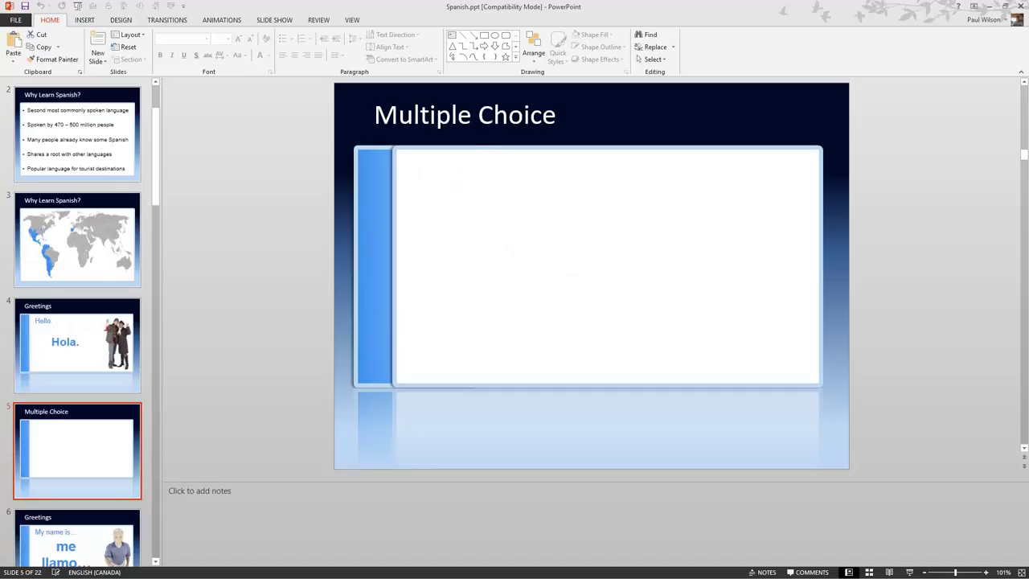
pyautogui.click(472, 133)
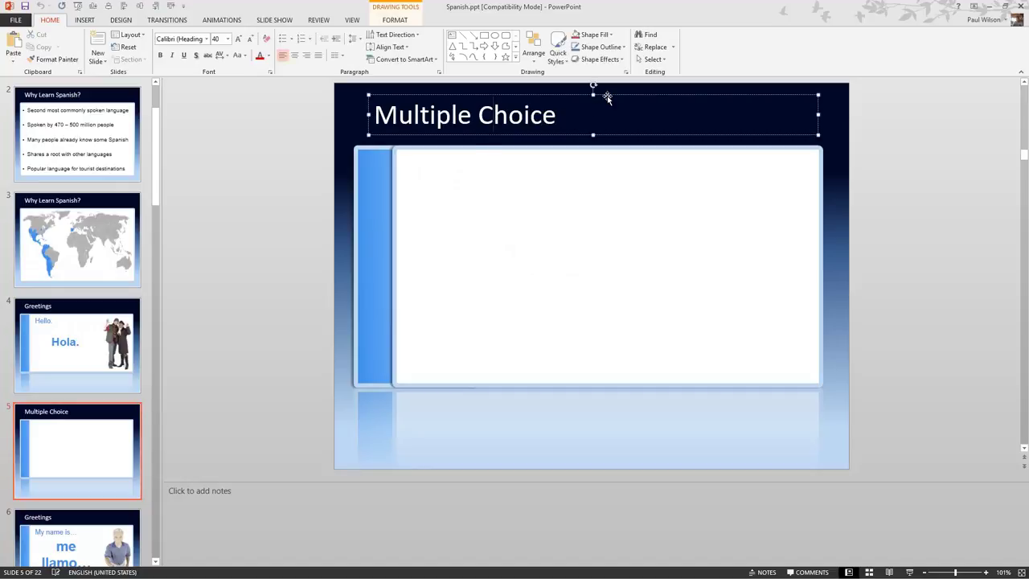
pyautogui.rightClick(606, 98)
pyautogui.press('Escape')
pyautogui.press('Delete')
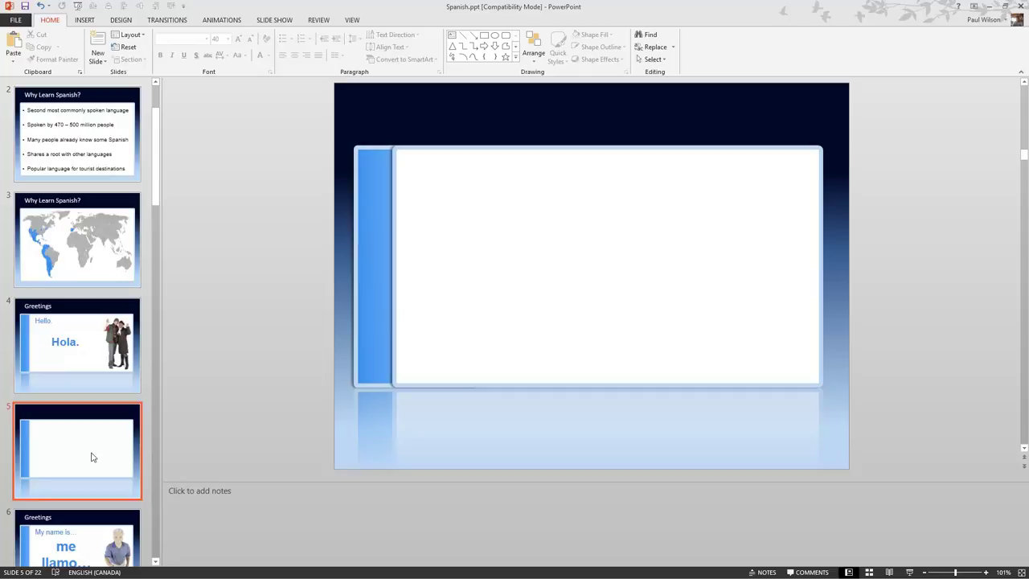
pyautogui.moveTo(92, 455); pyautogui.dragTo(91, 354)
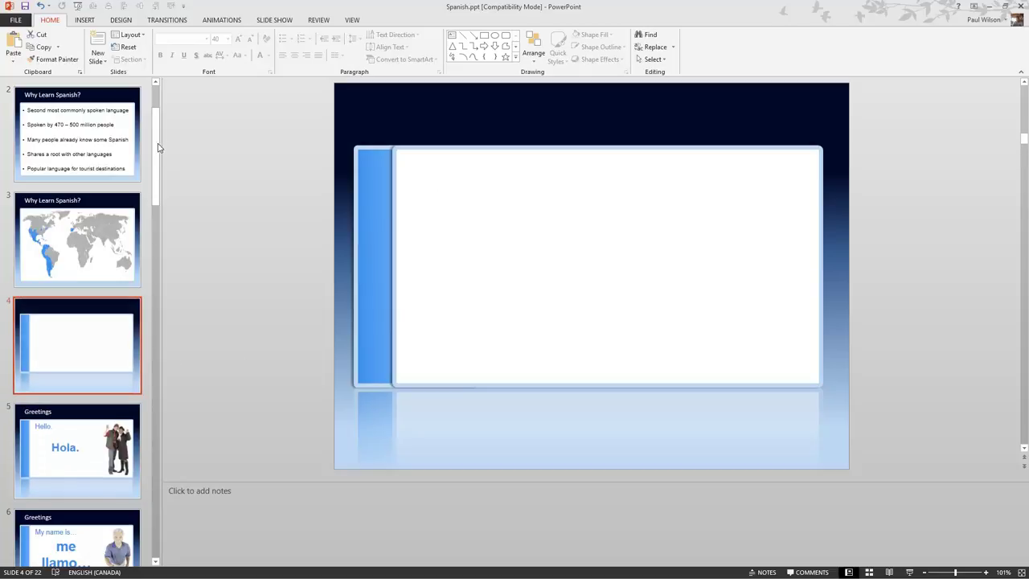
# Cut the "Role-play" slide near the end of the presentation.
pyautogui.moveTo(156, 149); pyautogui.dragTo(166, 531)
pyautogui.click(94, 279)
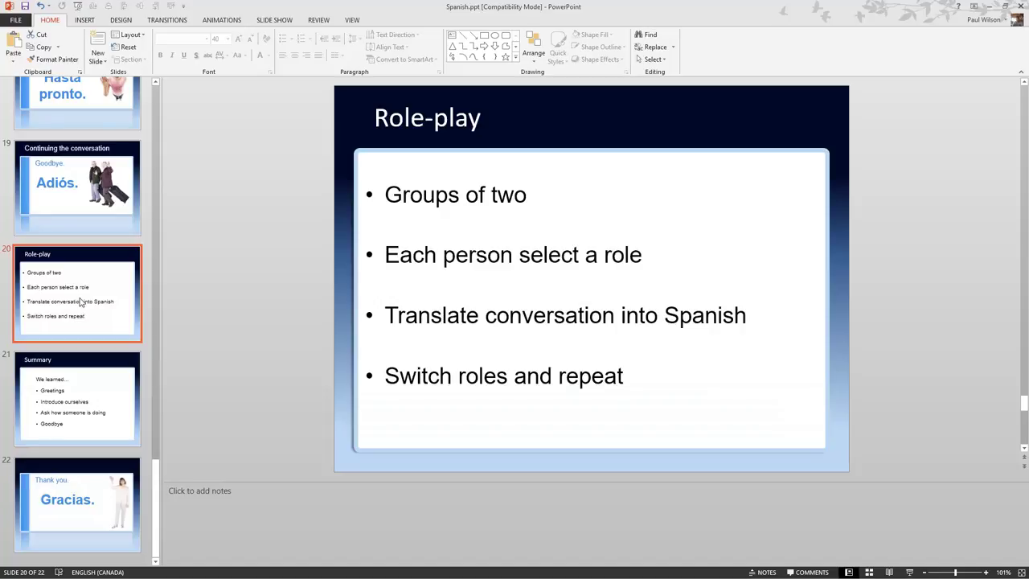
pyautogui.rightClick(82, 301)
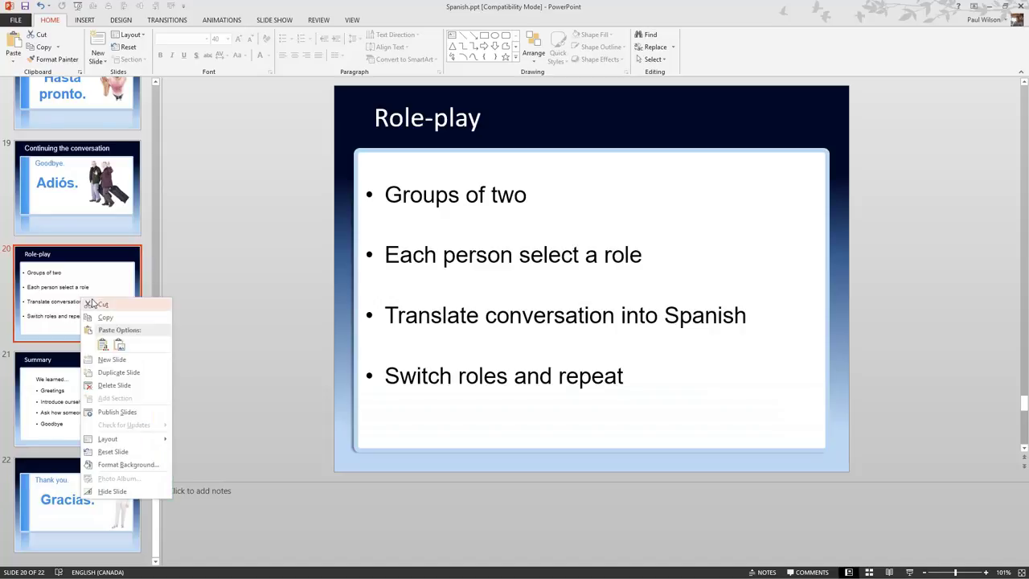
pyautogui.click(94, 304)
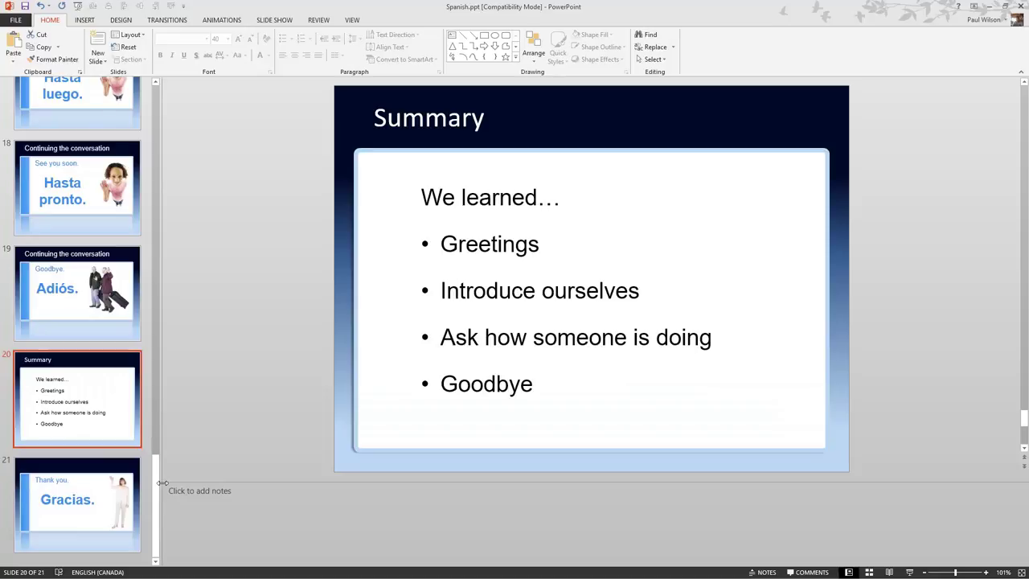
# Check the blank slide 4, then close the presentation and save its changes.
pyautogui.moveTo(158, 482); pyautogui.dragTo(156, 118)
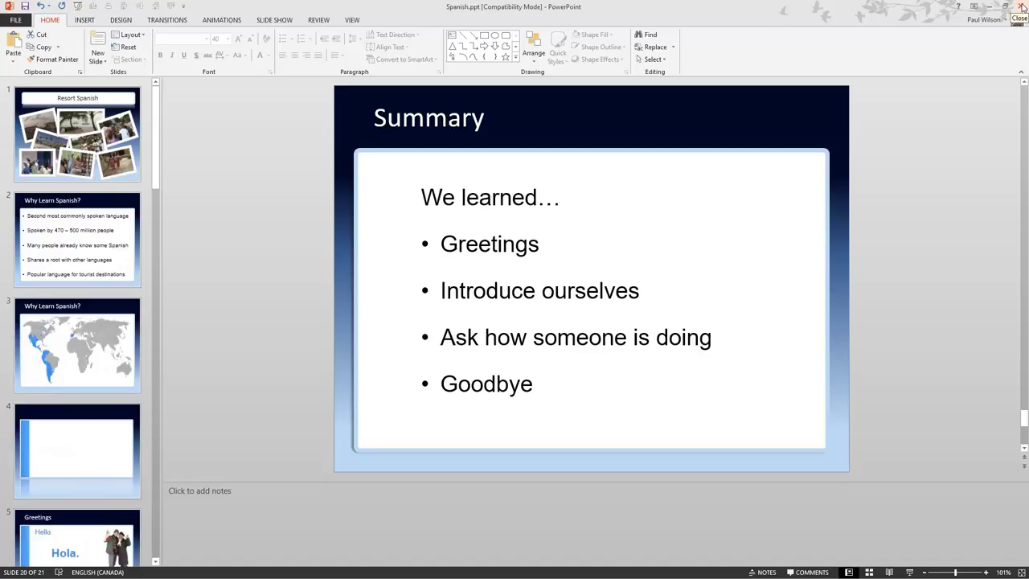
pyautogui.click(91, 477)
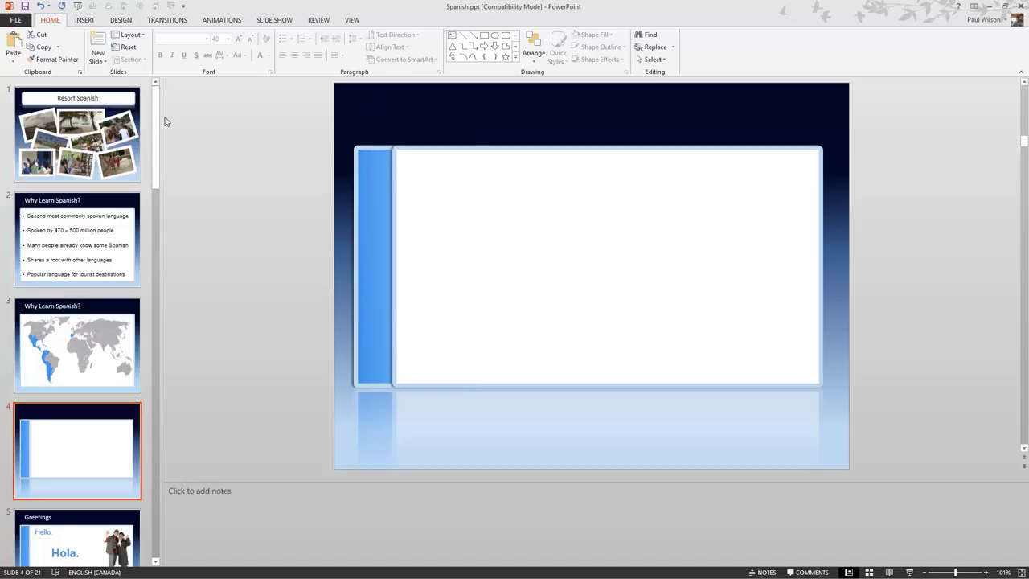
pyautogui.click(1020, 6)
pyautogui.click(473, 313)
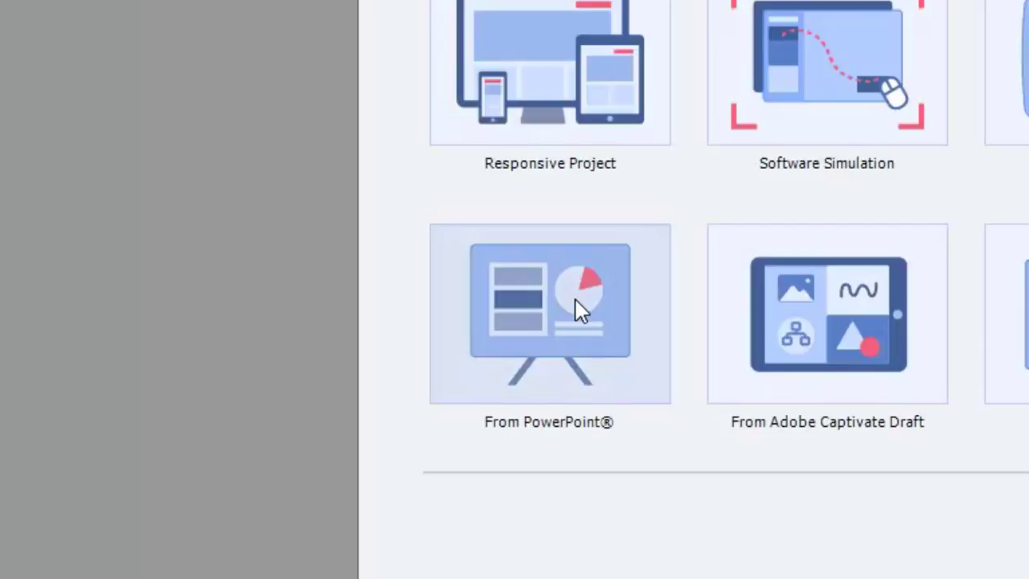
# Create a new Captivate project from the PowerPoint file Spanish.ppt on the Desktop.
pyautogui.click(577, 309)
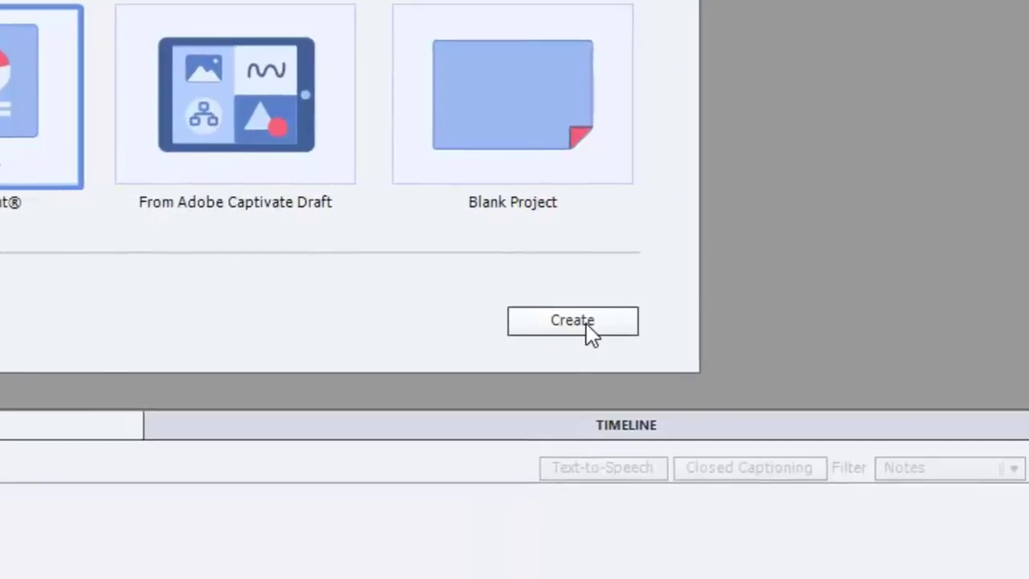
pyautogui.click(586, 321)
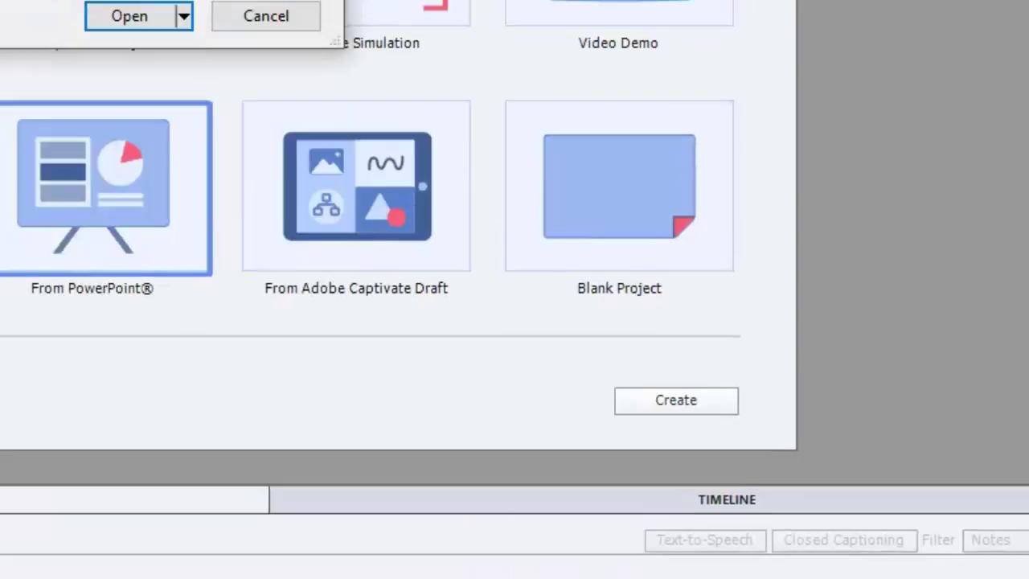
pyautogui.click(571, 167)
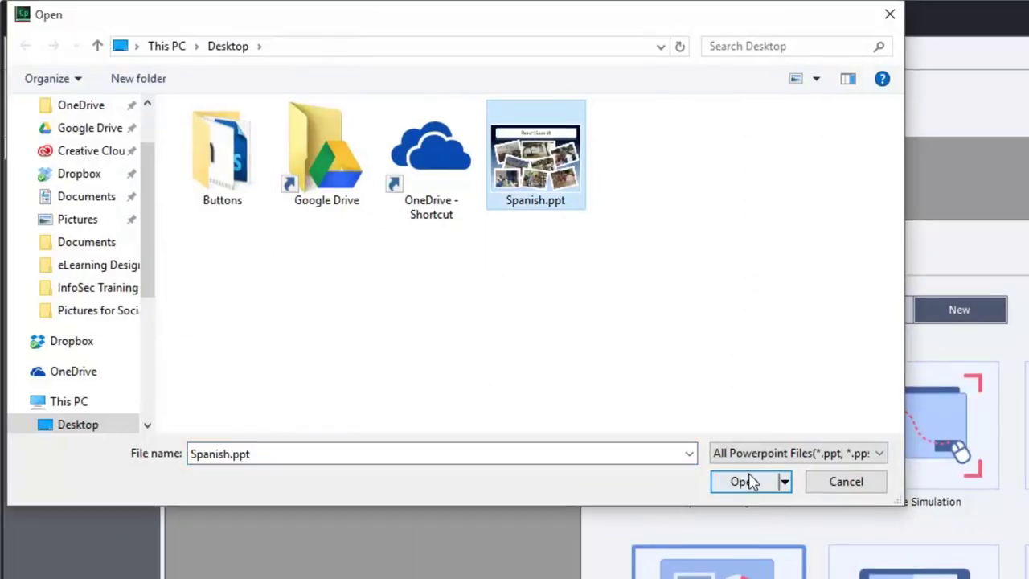
pyautogui.click(748, 480)
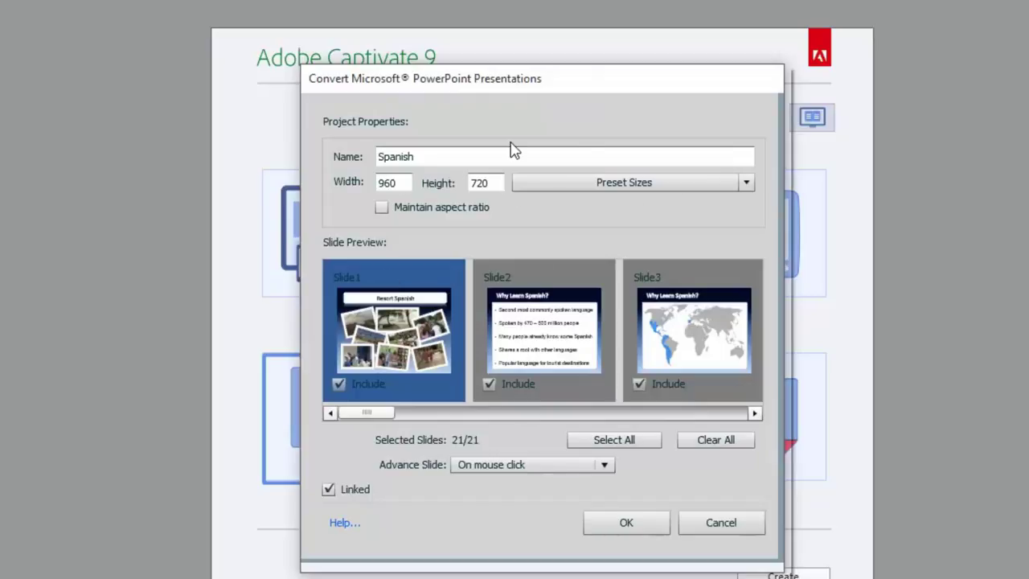
# Convert the presentation with its aspect ratio maintained and slides set to advance automatically.
pyautogui.click(383, 208)
pyautogui.moveTo(370, 413); pyautogui.dragTo(751, 421)
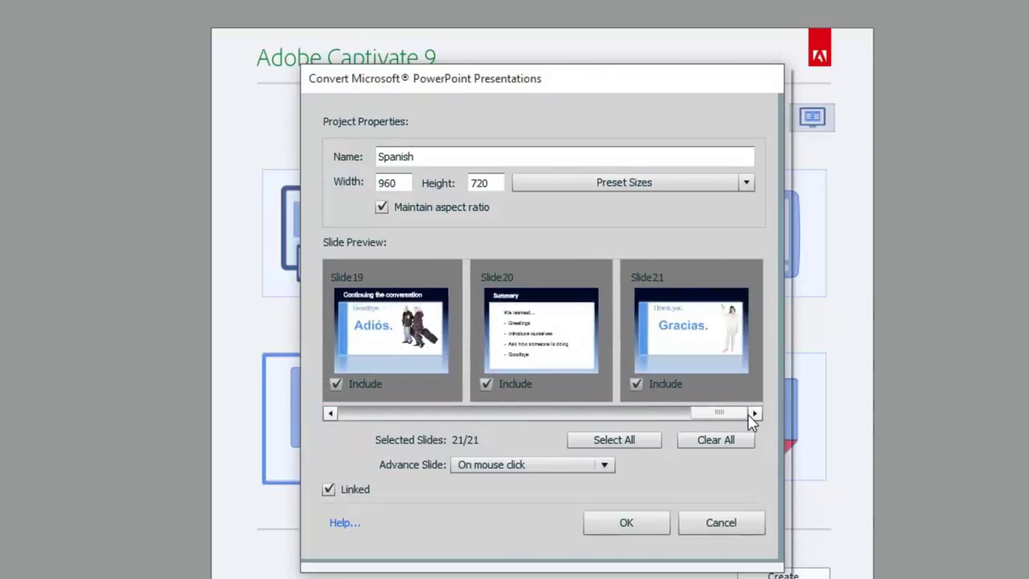
pyautogui.click(549, 471)
pyautogui.click(542, 505)
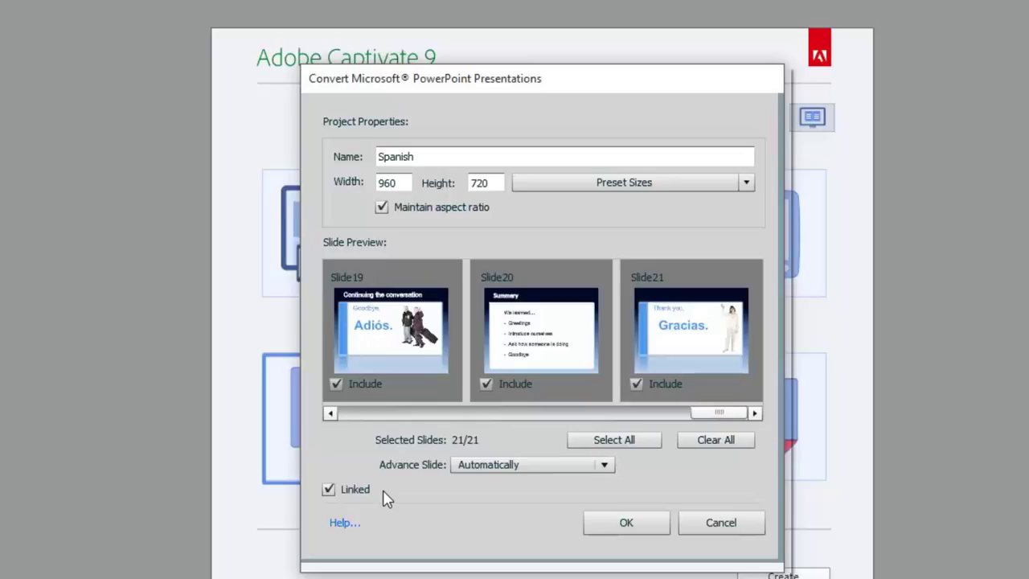
pyautogui.click(640, 527)
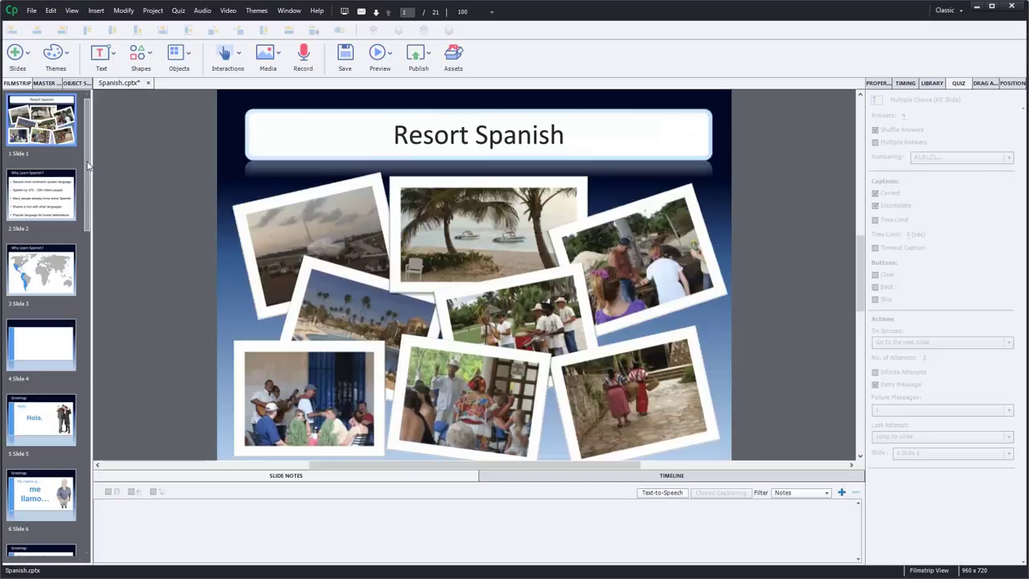
# Look through the imported slides in the filmstrip and return to the first one.
pyautogui.scroll(-4, 89, 164)
pyautogui.scroll(3, 40, 129)
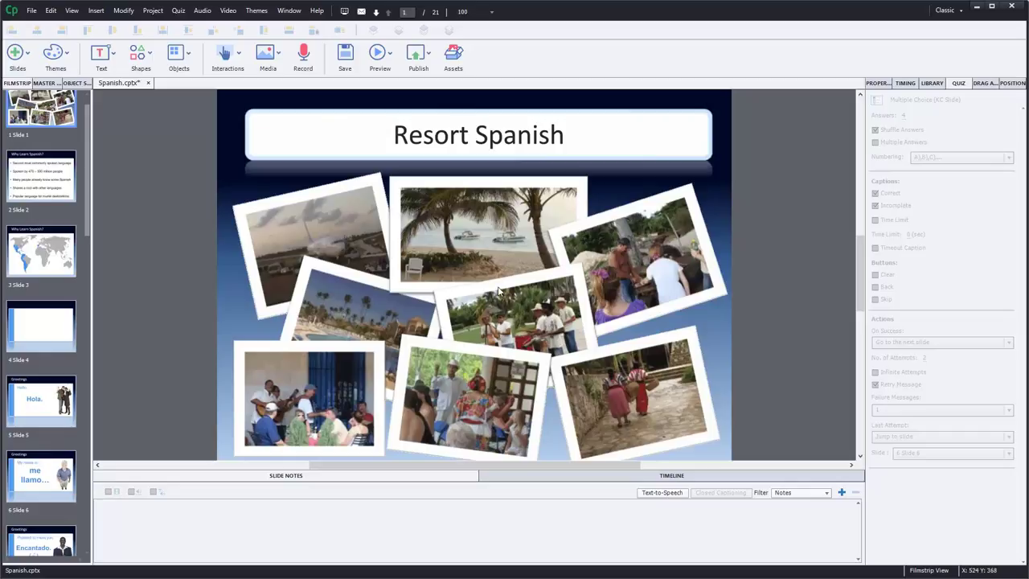
pyautogui.scroll(-3, 79, 457)
pyautogui.scroll(-10, 79, 452)
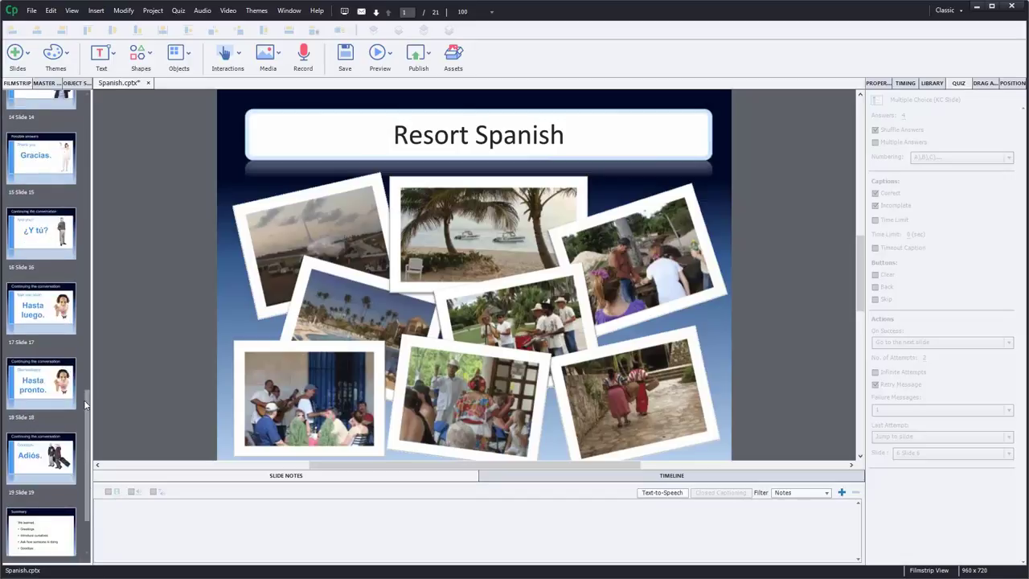
pyautogui.moveTo(86, 405); pyautogui.dragTo(87, 113)
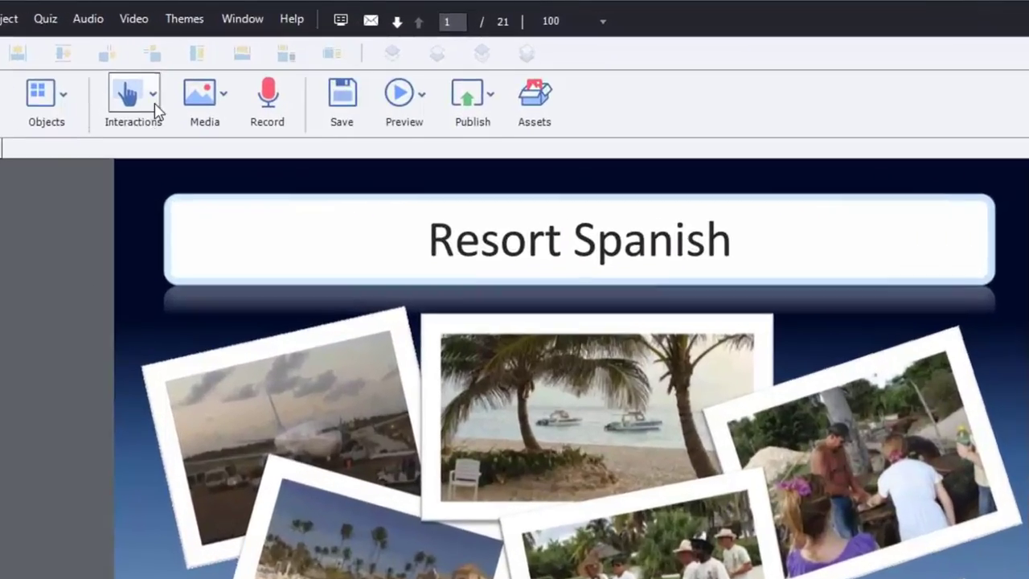
# Add a text button to the Resort Spanish slide and caption it "Continue".
pyautogui.click(202, 74)
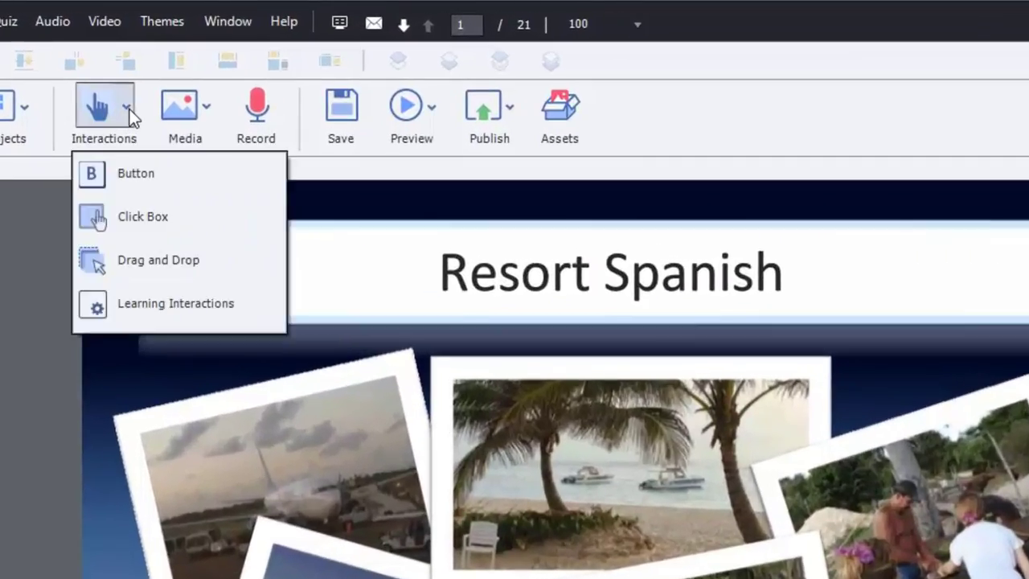
pyautogui.click(145, 173)
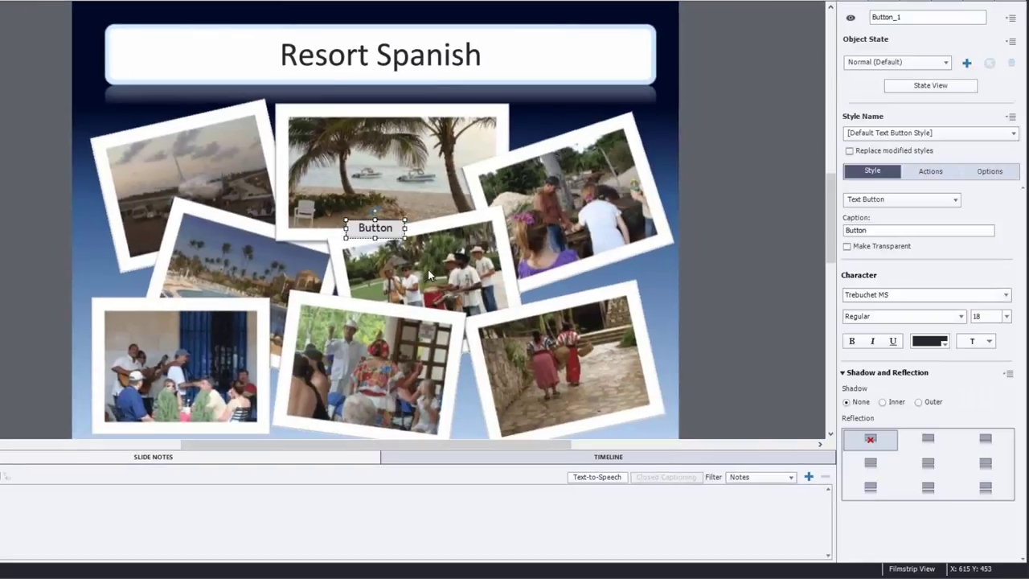
pyautogui.moveTo(873, 230); pyautogui.dragTo(840, 230)
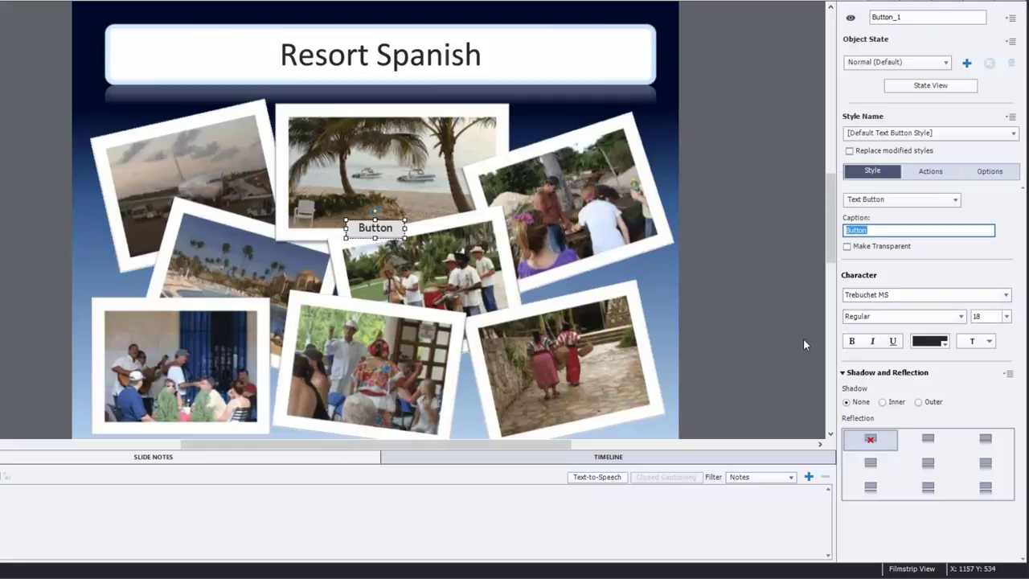
pyautogui.write('Continue')
# Examine the Continue button's RollOver state and return to the slide.
pyautogui.click(925, 86)
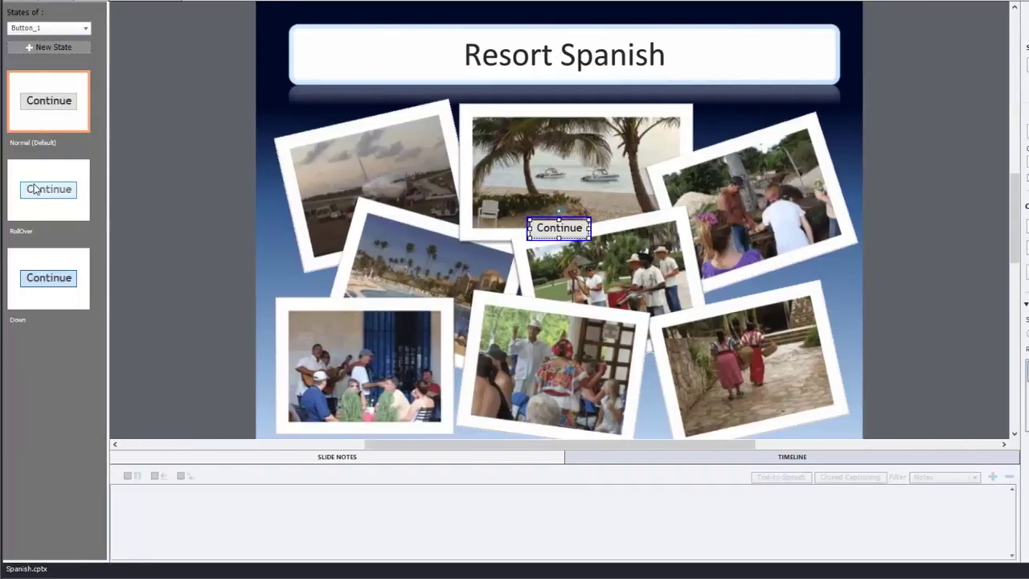
pyautogui.click(35, 189)
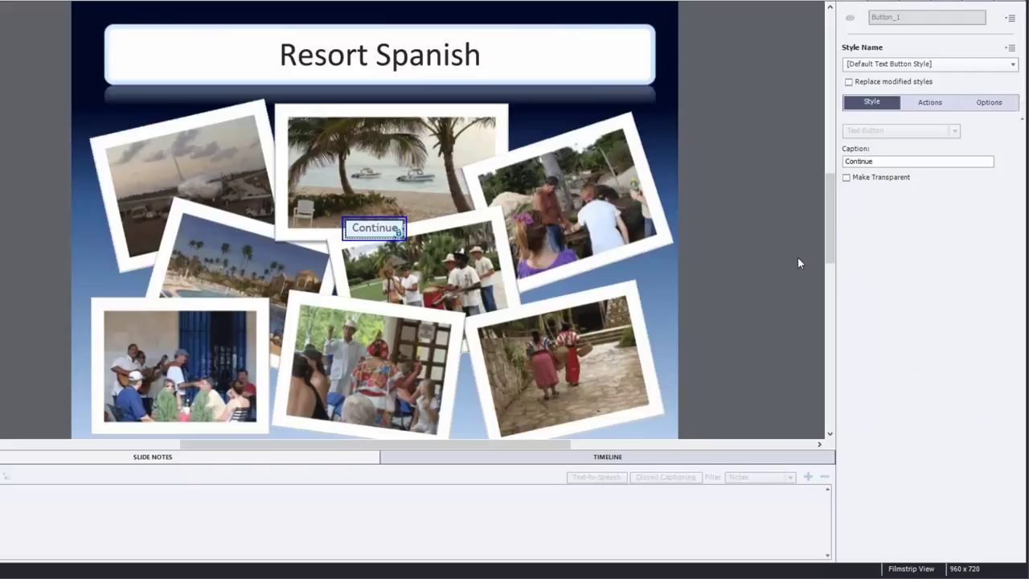
pyautogui.click(981, 257)
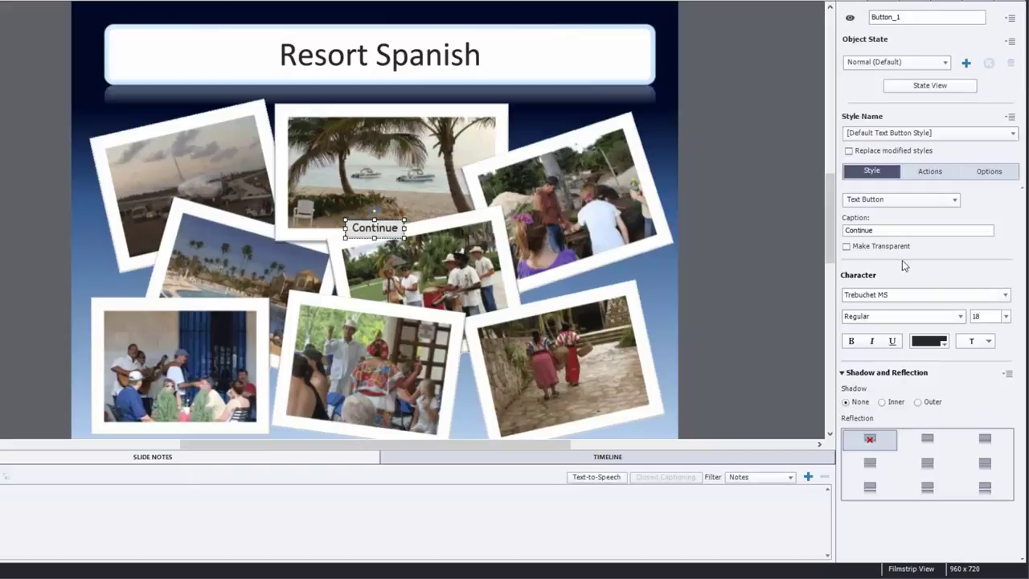
# Enable the hand cursor and disable the click sound for the Continue button.
pyautogui.click(930, 173)
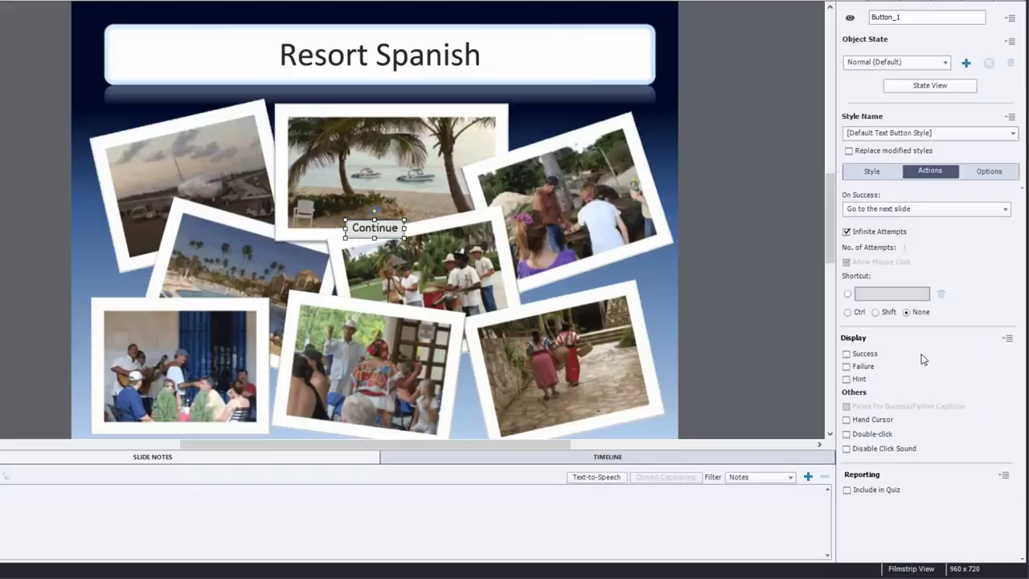
pyautogui.click(873, 421)
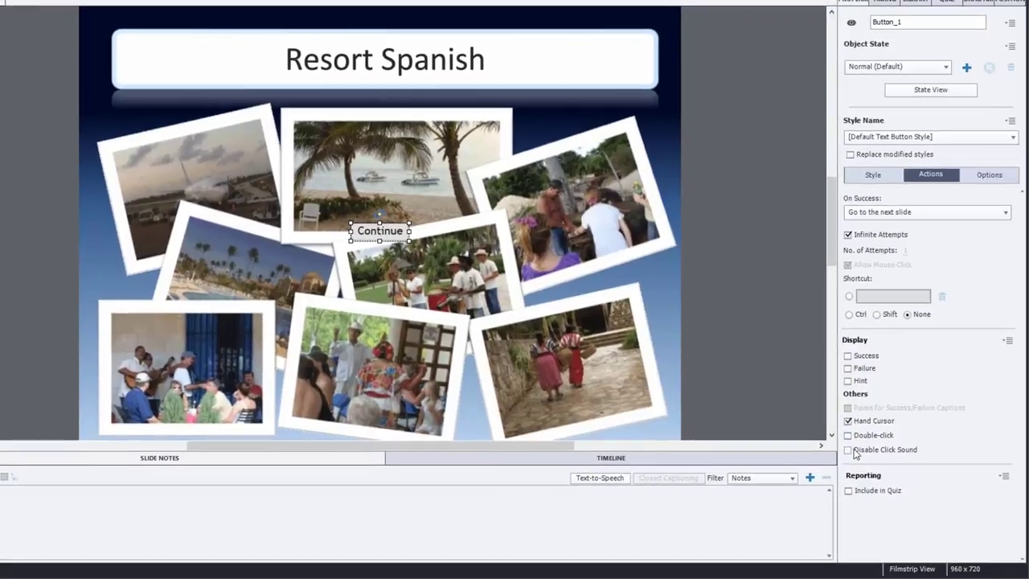
pyautogui.click(848, 450)
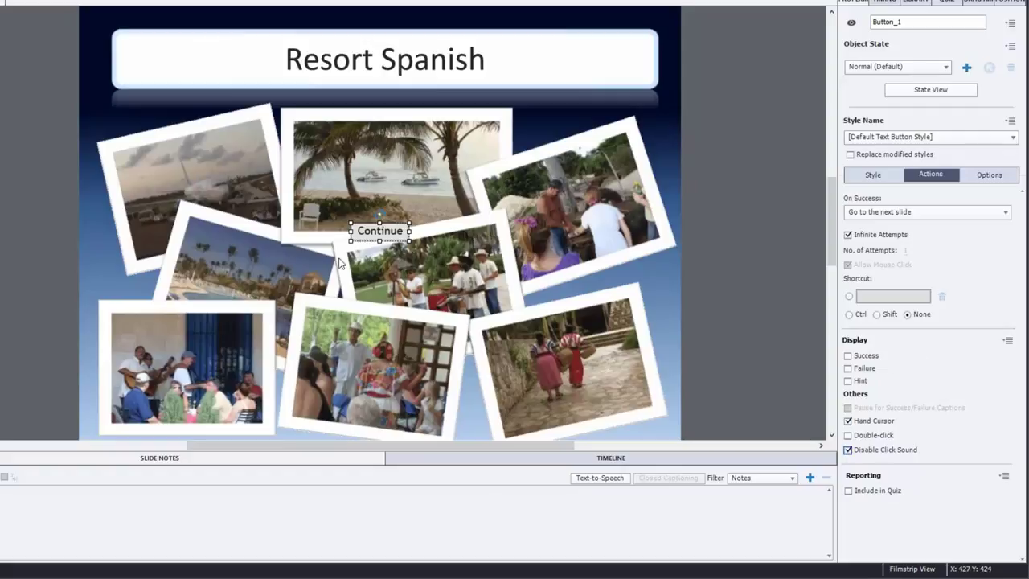
# Move the Continue button to the slide's lower-right corner and deselect it.
pyautogui.moveTo(826, 208); pyautogui.dragTo(828, 220)
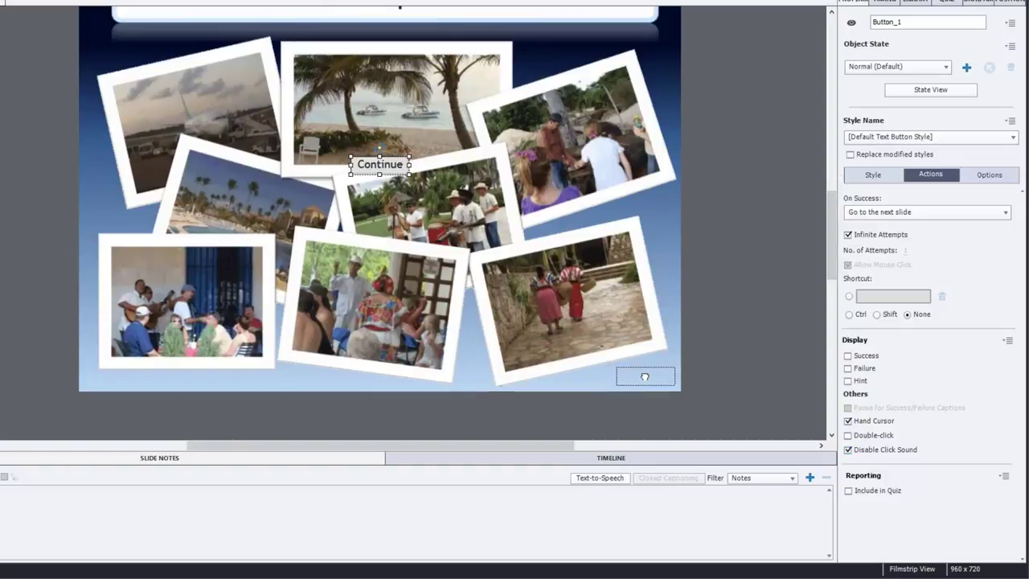
pyautogui.moveTo(645, 376); pyautogui.dragTo(647, 376)
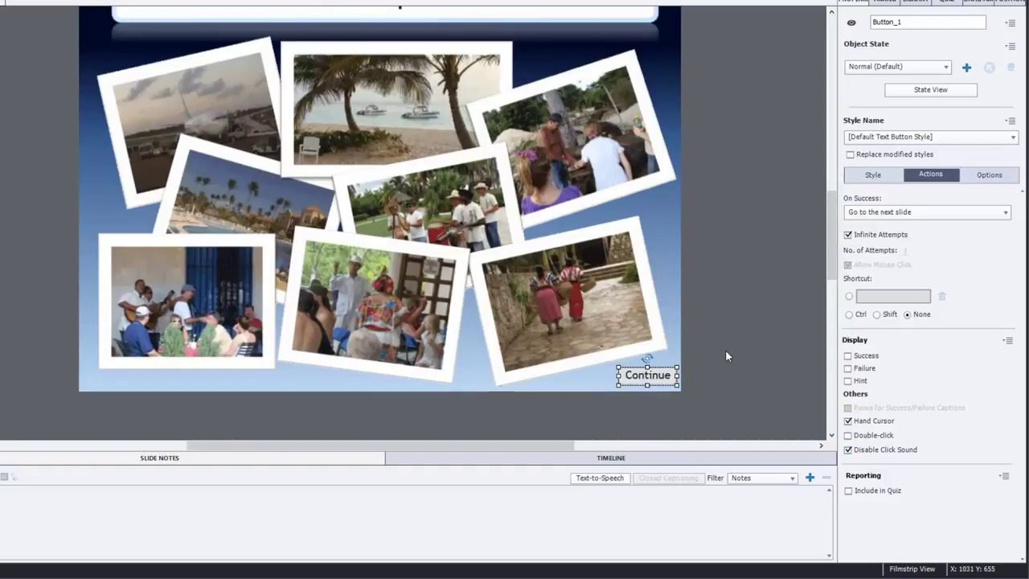
pyautogui.click(725, 350)
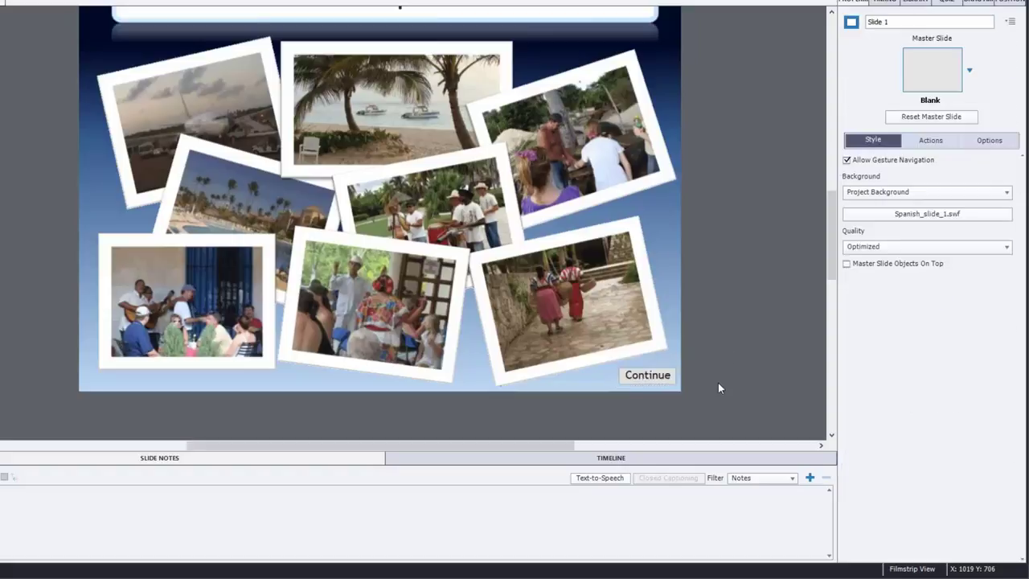
# Copy the Continue button from slide 1 and paste it onto slides 2 through 21.
pyautogui.rightClick(660, 379)
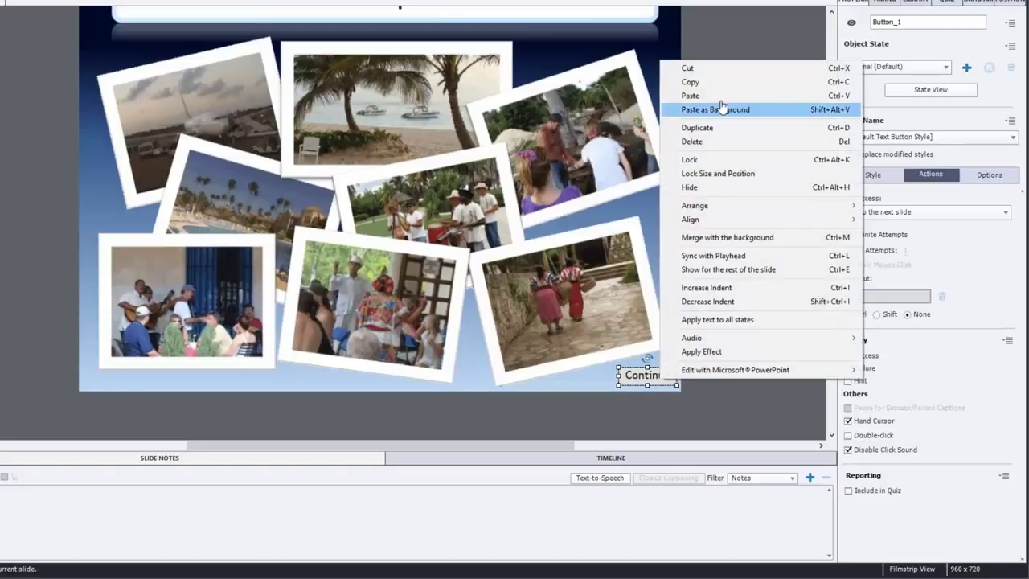
pyautogui.click(718, 82)
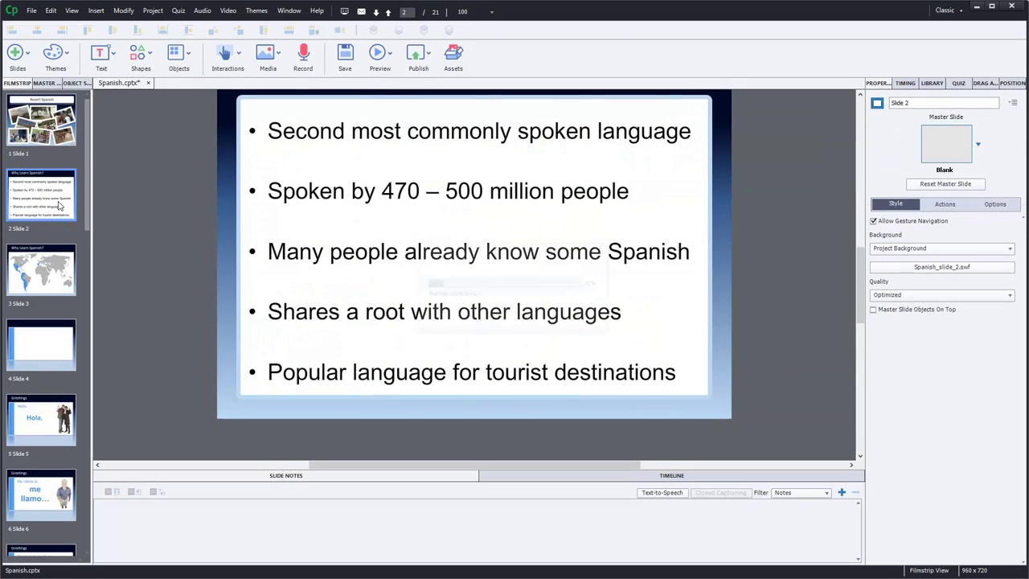
pyautogui.hotkey('ctrl', 'v')
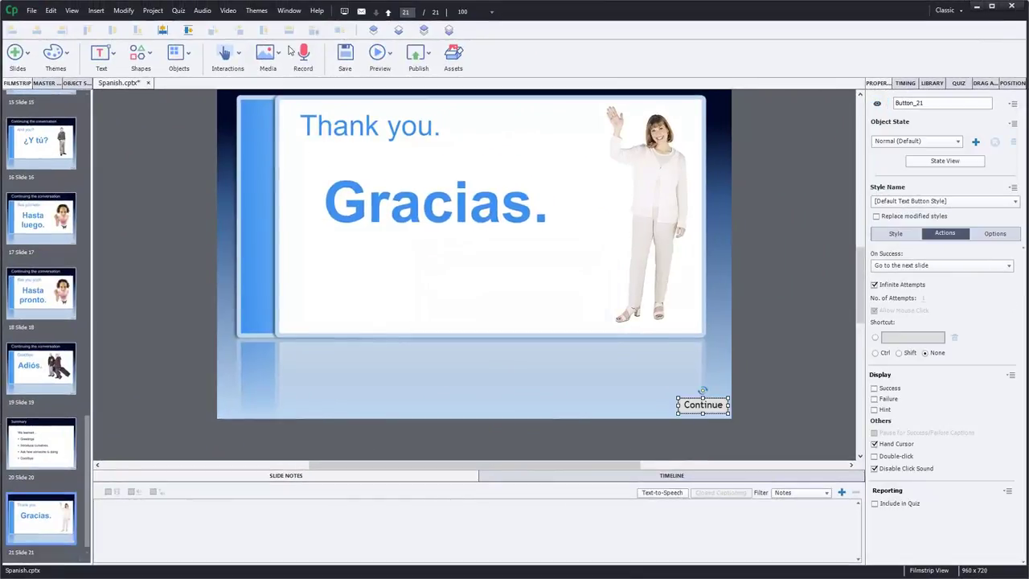
pyautogui.scroll(-1, 89, 518)
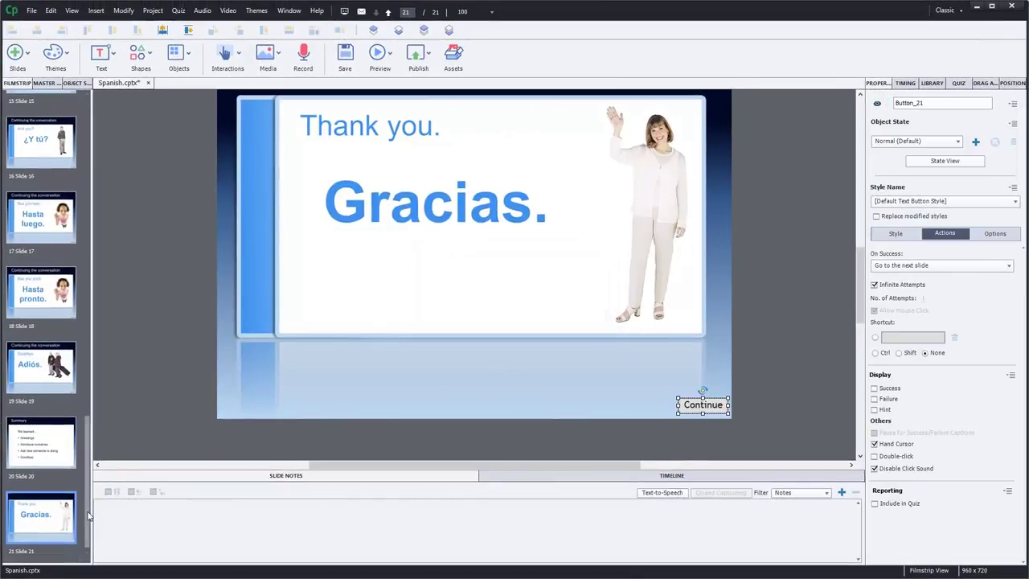
# Return to slide 1 and set the stage magnification to 75%.
pyautogui.moveTo(89, 518); pyautogui.dragTo(102, 140)
pyautogui.click(71, 136)
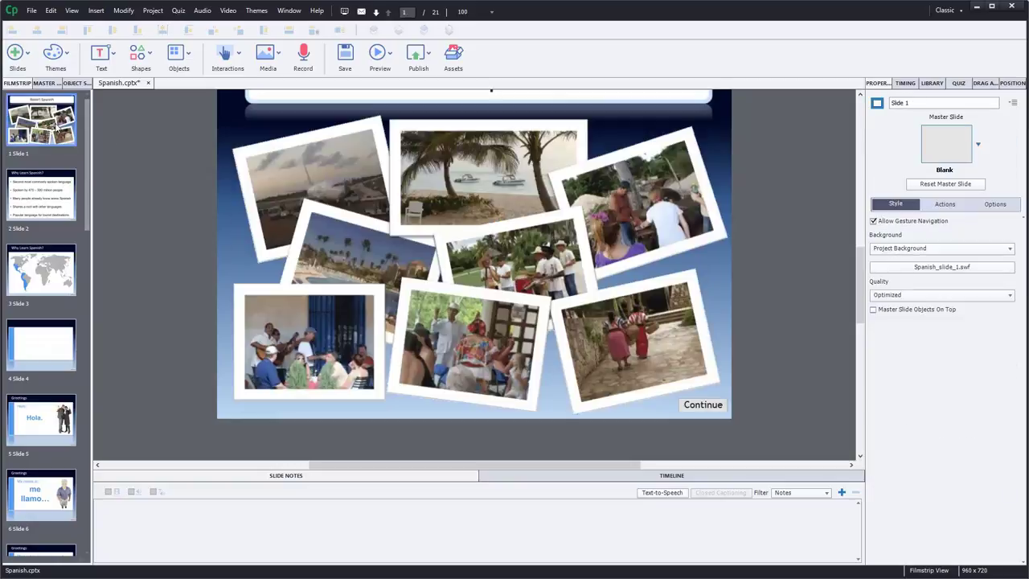
pyautogui.click(478, 12)
pyautogui.click(476, 144)
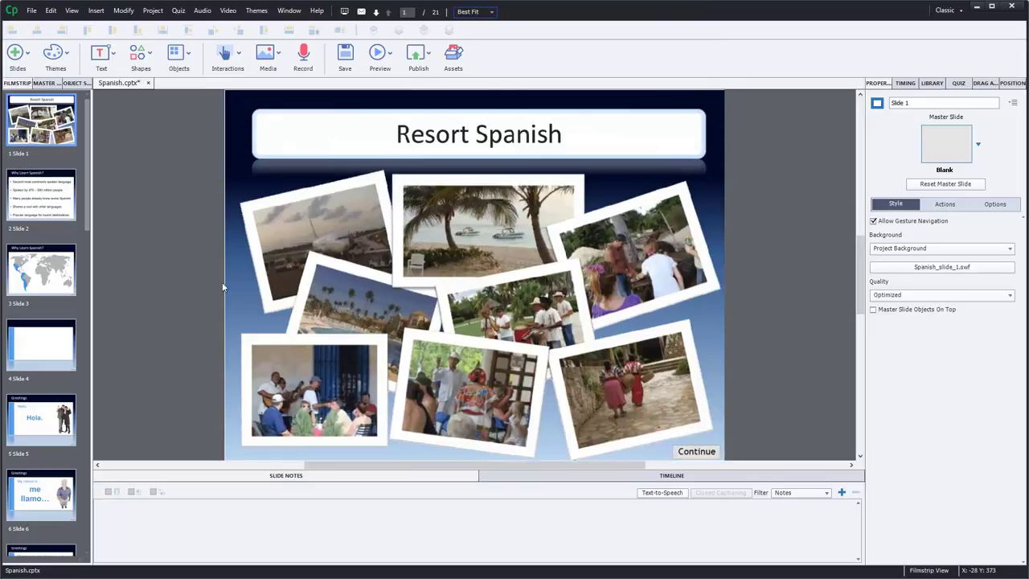
pyautogui.click(490, 12)
pyautogui.click(469, 71)
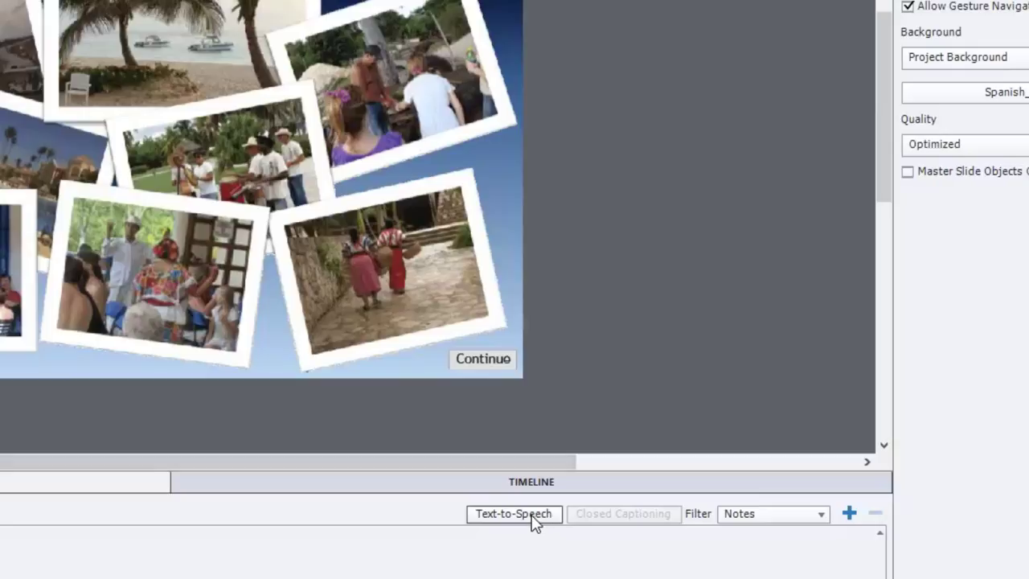
# Open text-to-speech management for slide 1 and choose Julie as the speech agent.
pyautogui.click(655, 496)
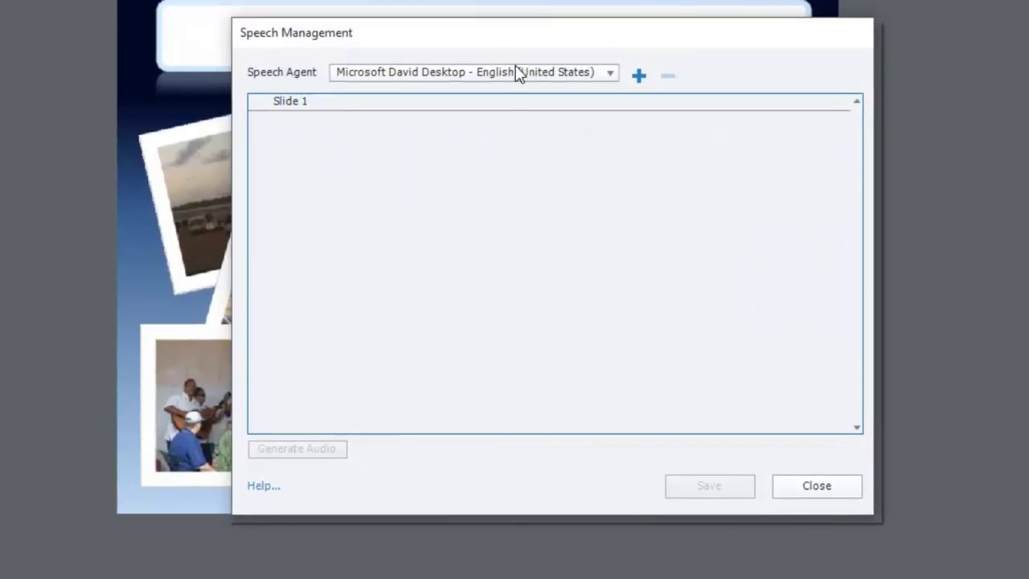
pyautogui.click(515, 74)
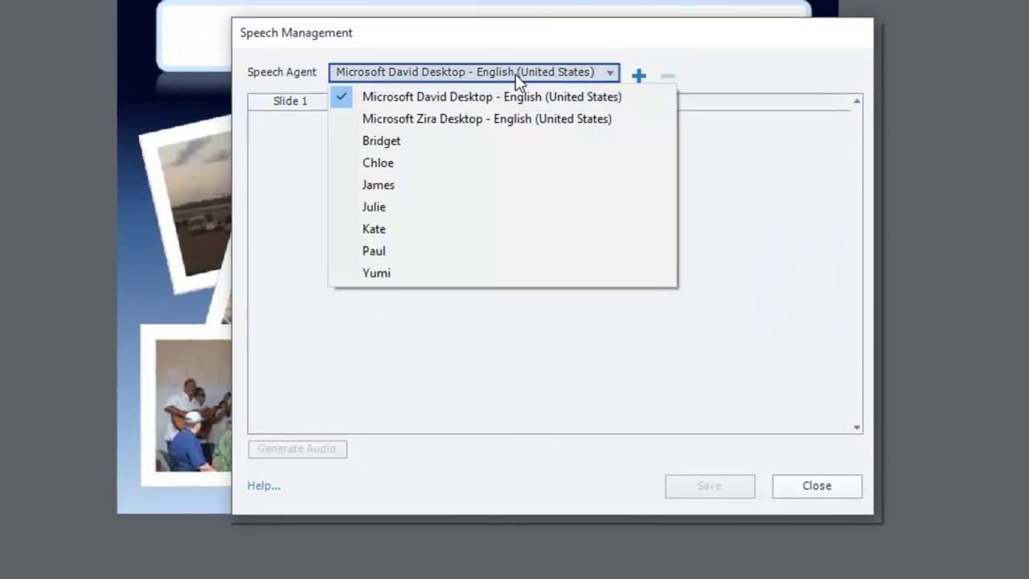
pyautogui.click(394, 207)
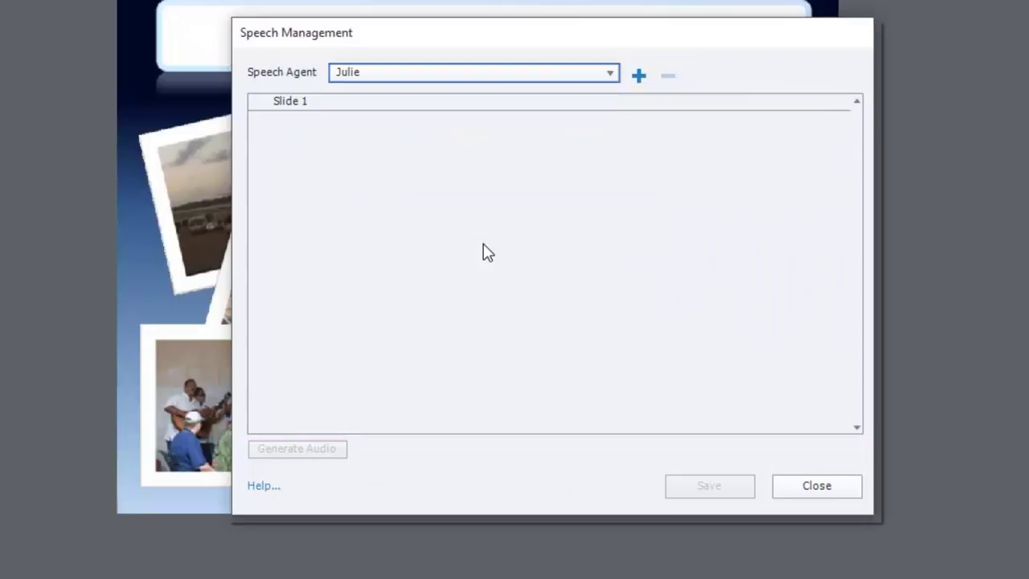
# Add the slide 1 narration "Welcome to Resort Spanish. Click Continue to begin." and generate its audio.
pyautogui.click(637, 76)
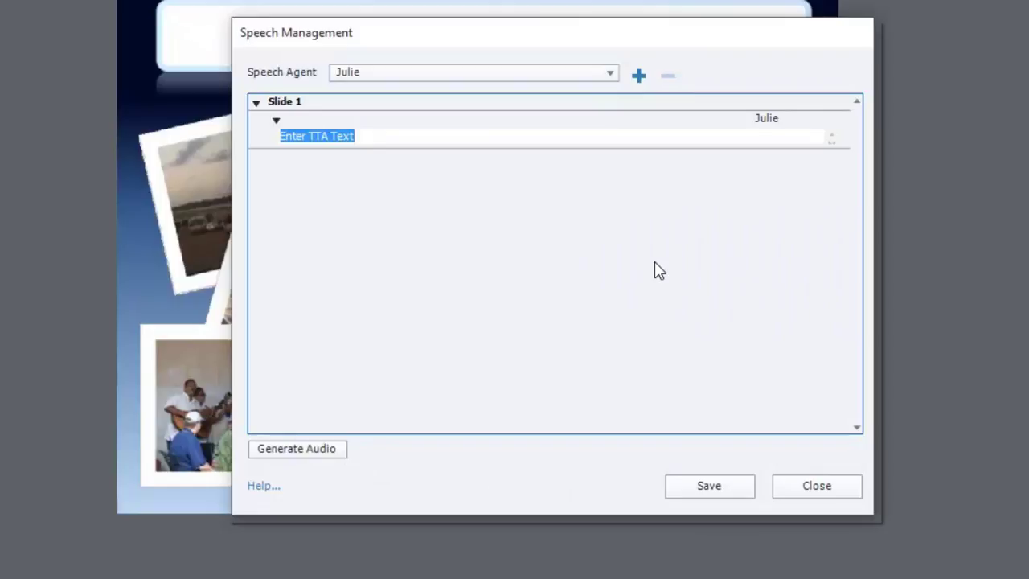
pyautogui.write('Welcom')
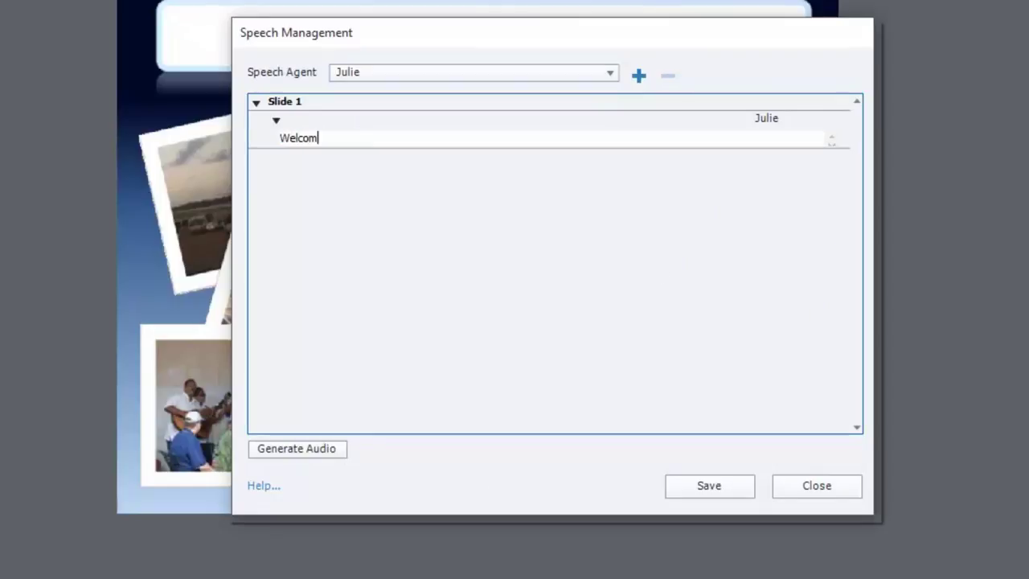
pyautogui.write('e to')
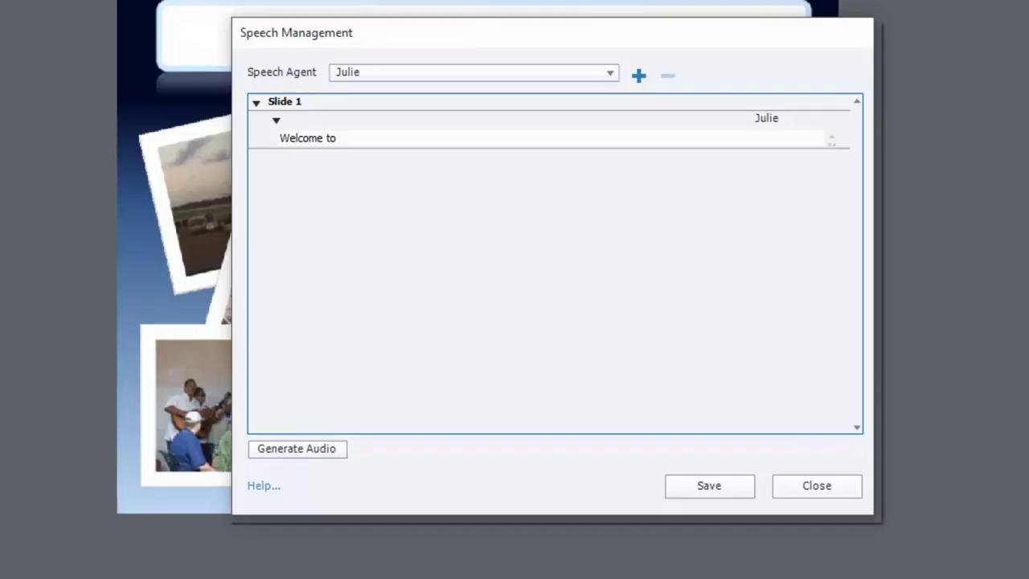
pyautogui.write(' Resort Spanish')
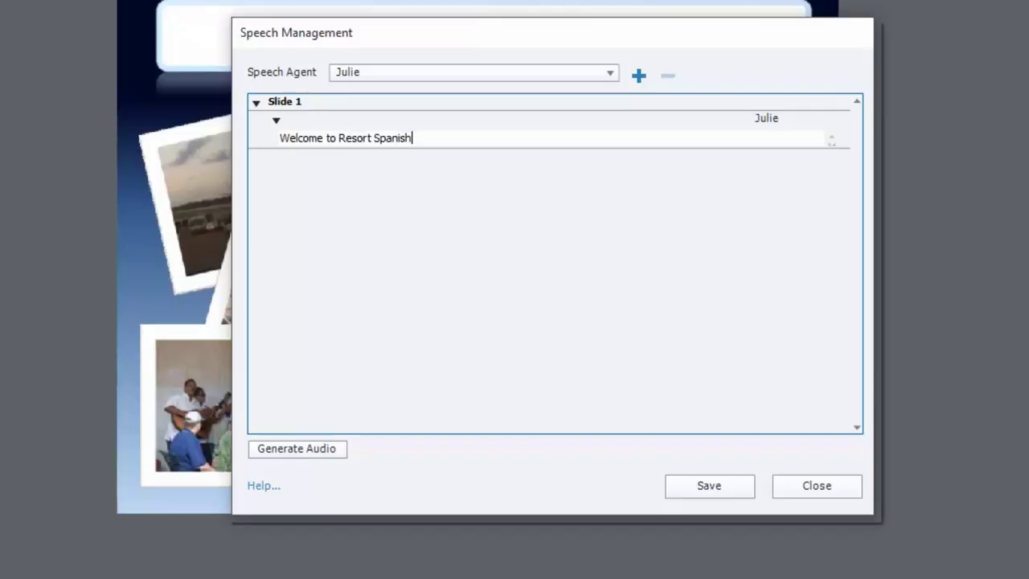
pyautogui.write('. Click Continue to ')
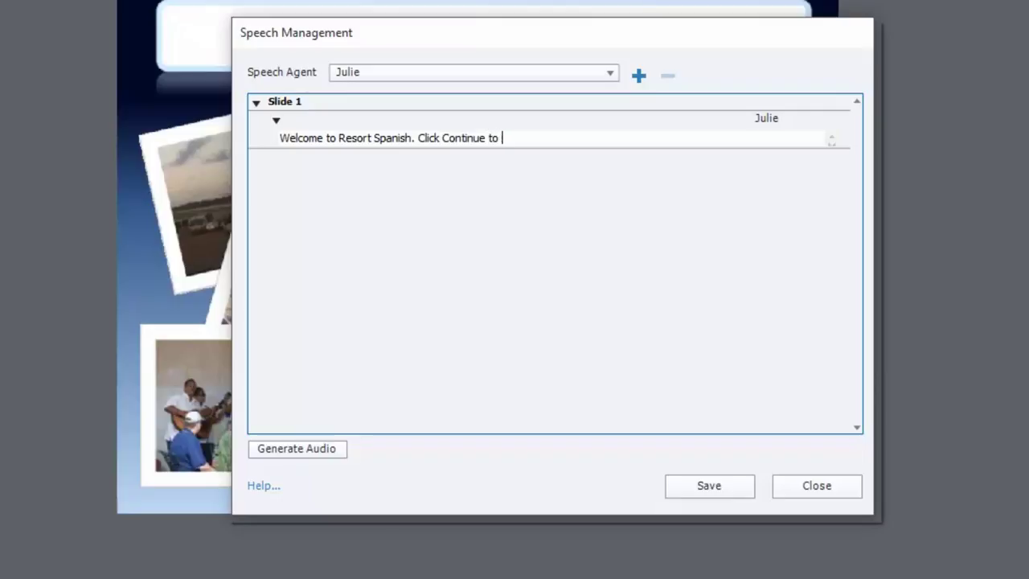
pyautogui.write('begin.')
pyautogui.click(297, 449)
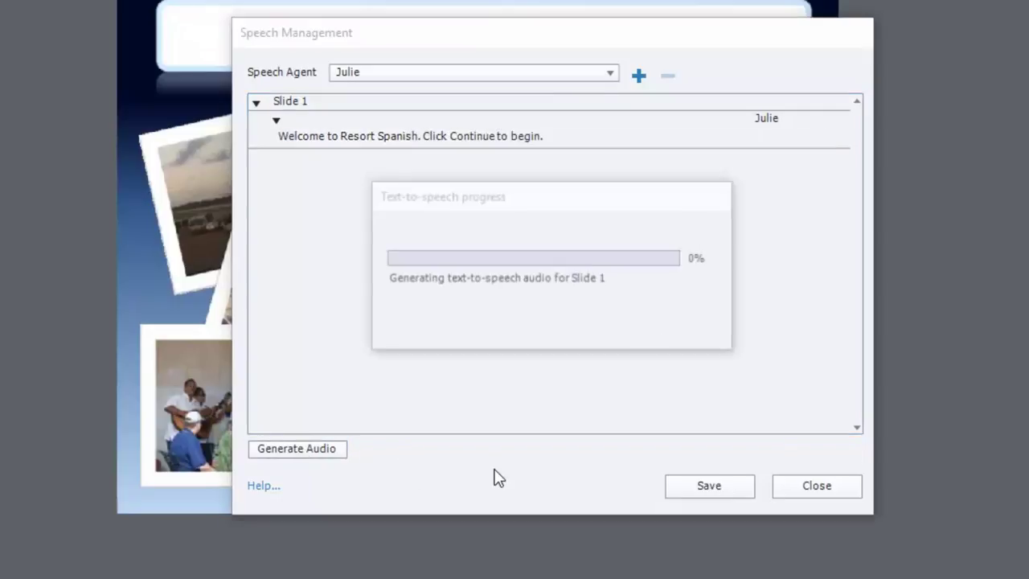
pyautogui.click(807, 490)
# Show the timeline and set slide 1's Continue button to display for the rest of the slide.
pyautogui.click(605, 476)
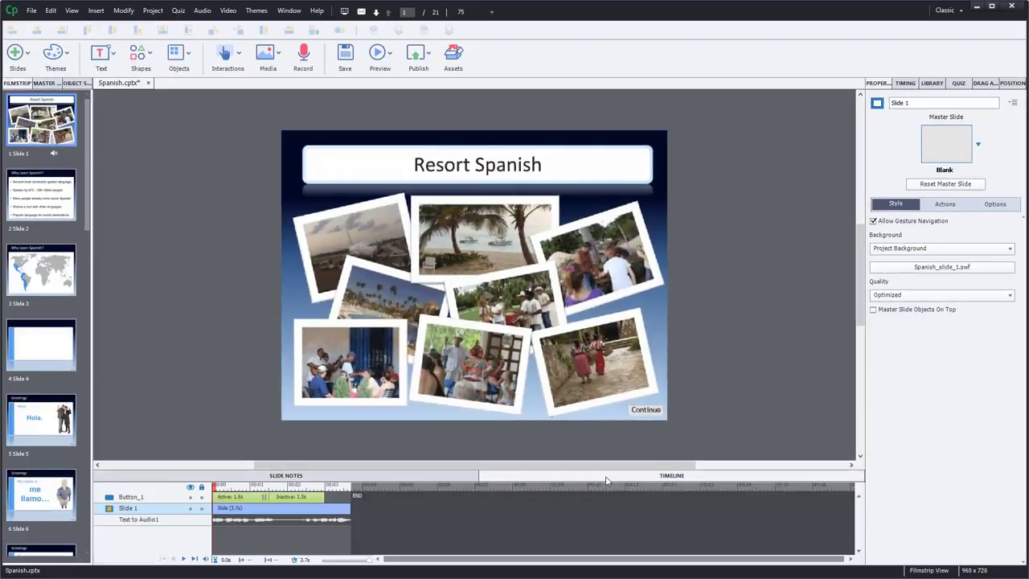
pyautogui.click(641, 412)
pyautogui.click(905, 82)
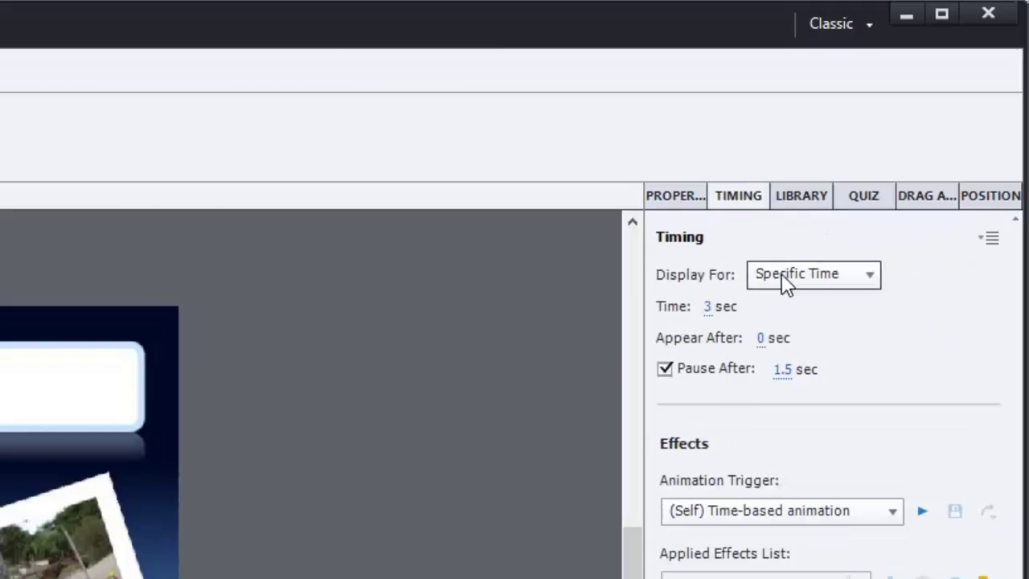
pyautogui.click(781, 273)
pyautogui.click(793, 331)
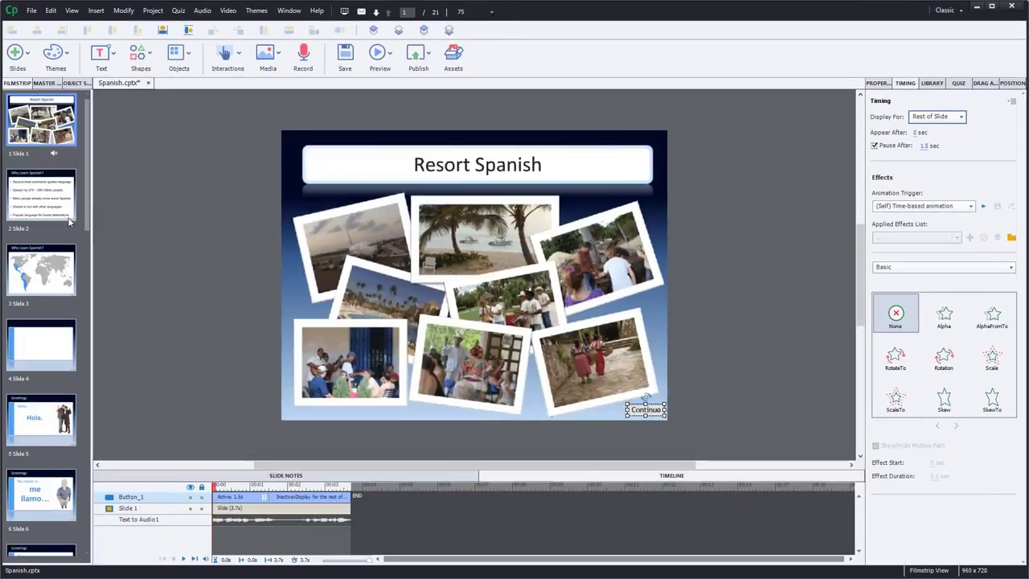
# Hide the blank slide 4 in the project.
pyautogui.click(39, 196)
pyautogui.click(46, 139)
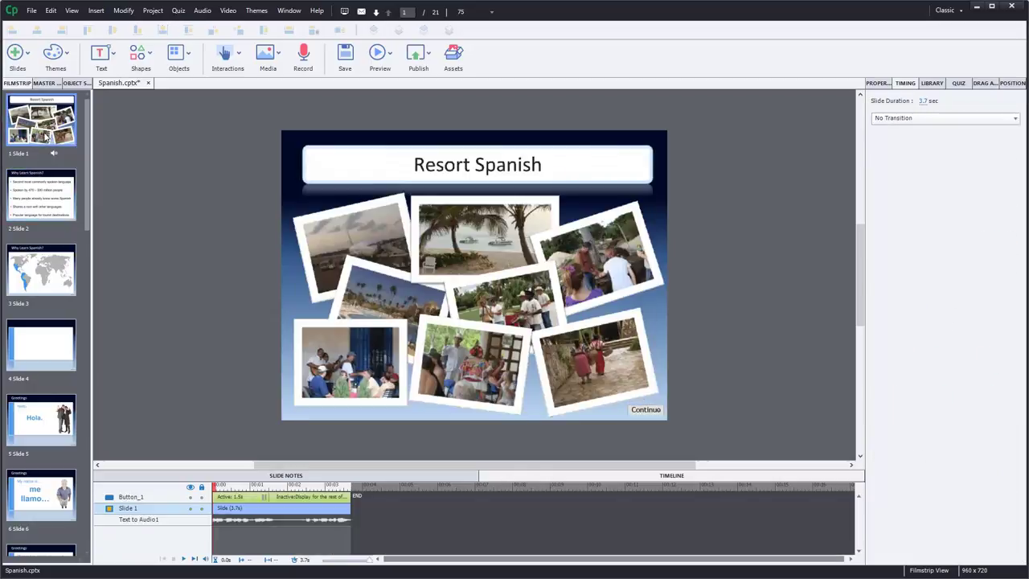
pyautogui.click(42, 269)
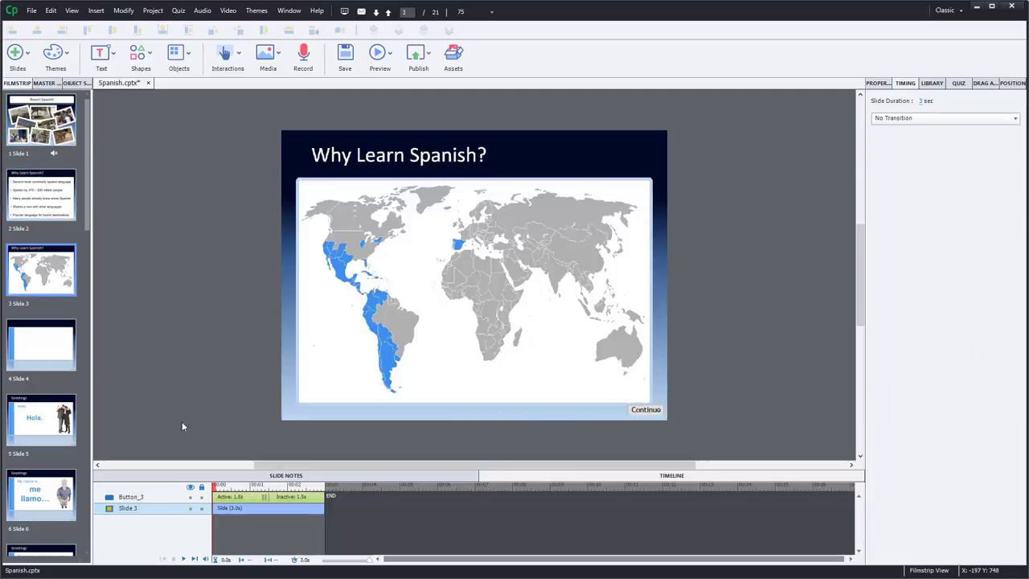
pyautogui.click(33, 346)
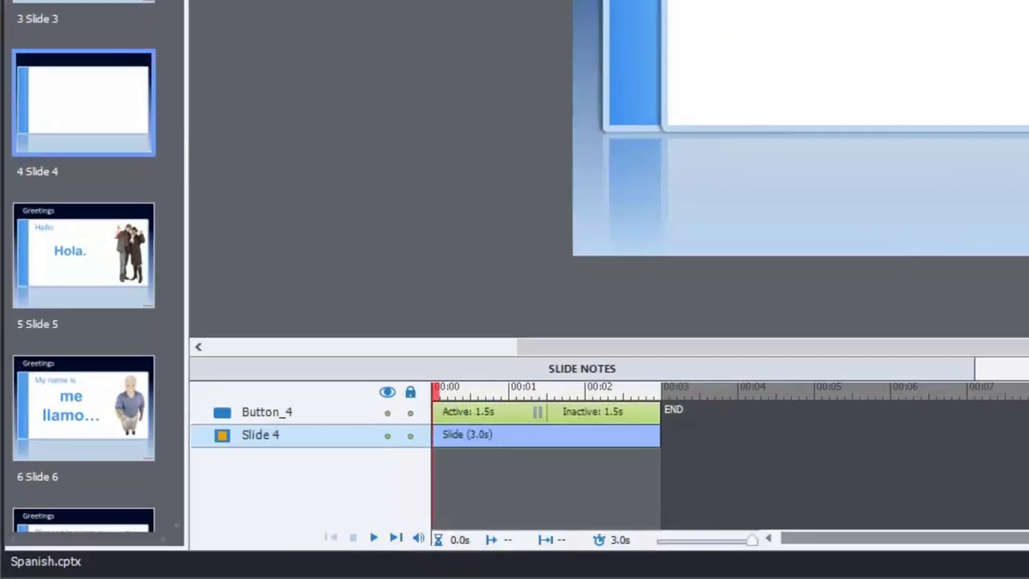
pyautogui.rightClick(59, 107)
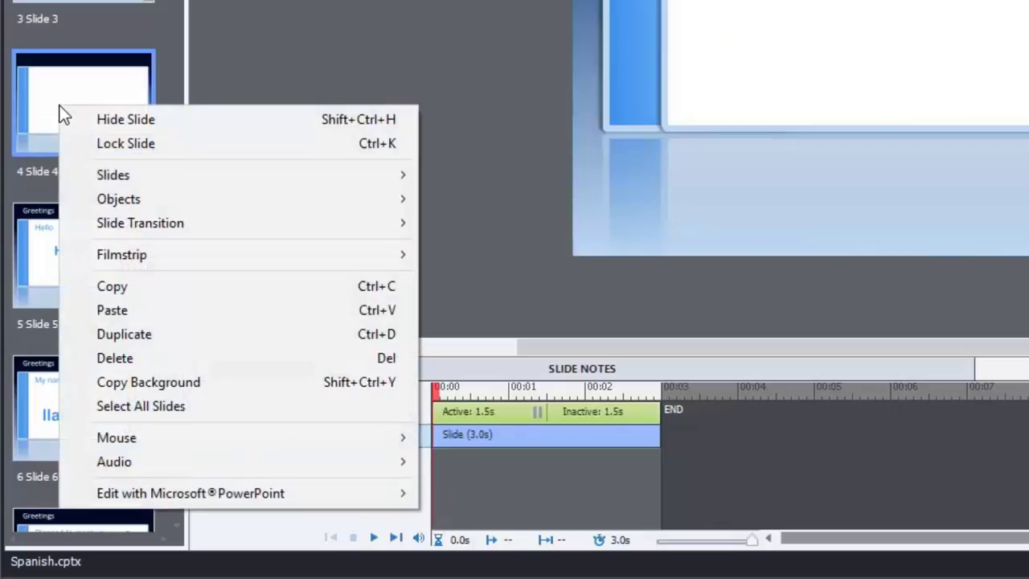
pyautogui.click(85, 120)
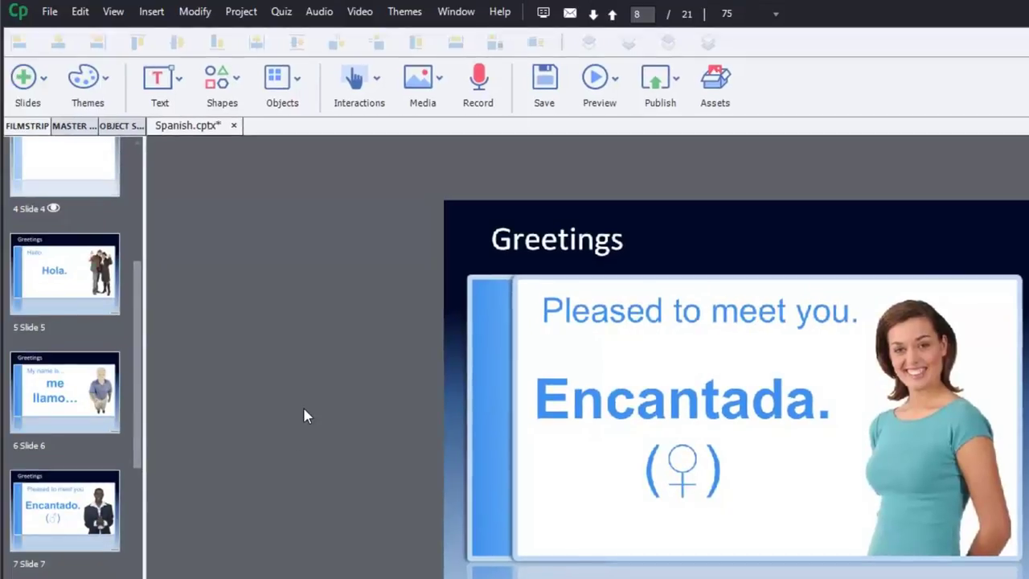
# Insert one multiple-choice knowledge check question after slide 8.
pyautogui.click(283, 12)
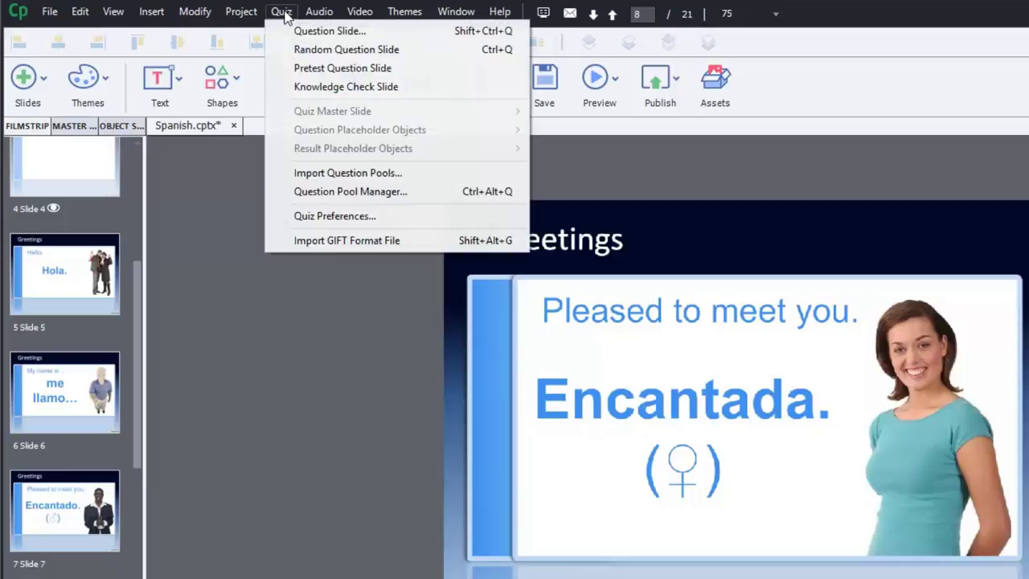
pyautogui.click(304, 86)
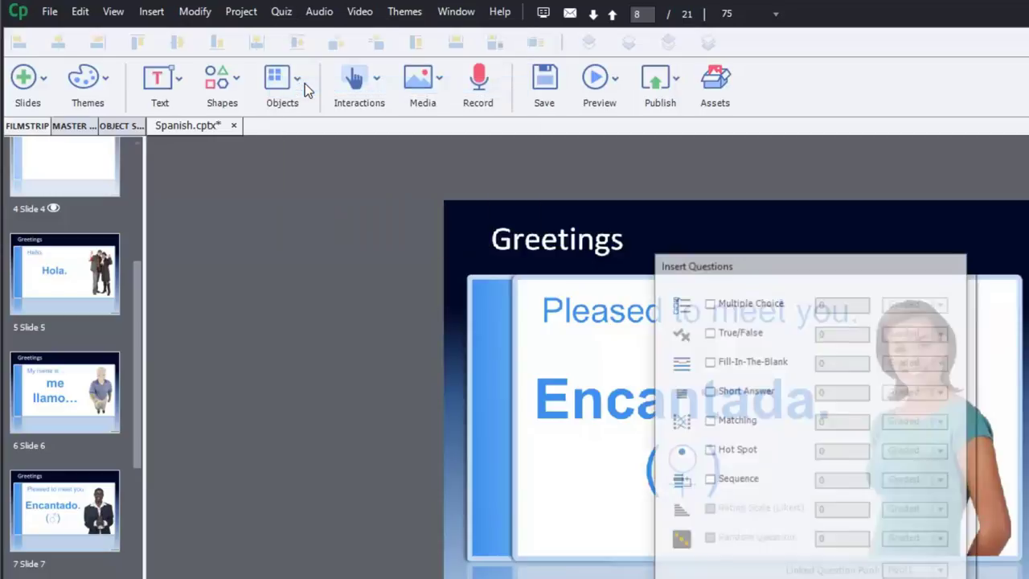
pyautogui.click(709, 303)
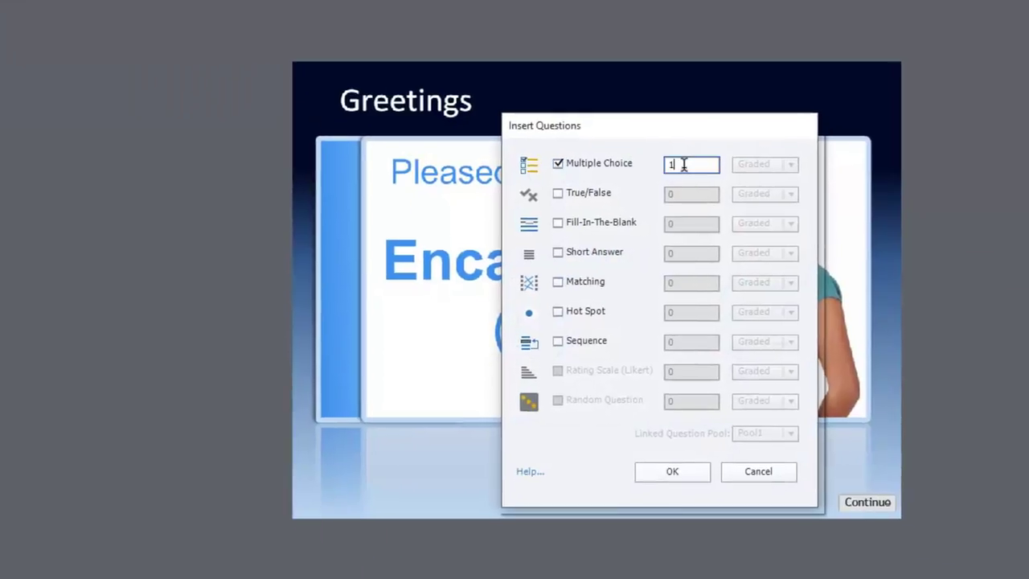
pyautogui.moveTo(833, 304); pyautogui.dragTo(806, 304)
pyautogui.click(687, 476)
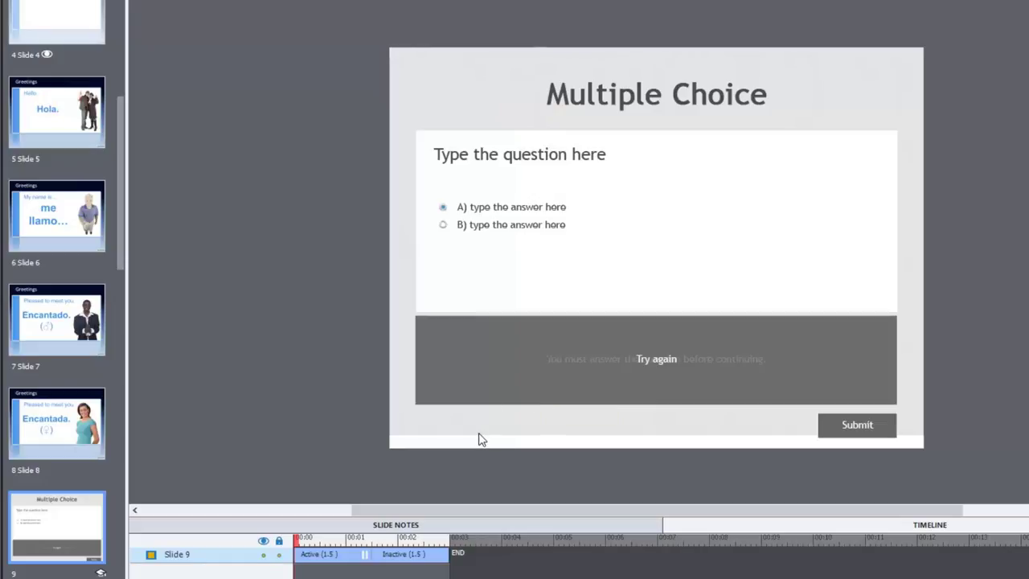
# Copy the background of hidden slide 4 and paste it onto the multiple-choice question on slide 9.
pyautogui.click(72, 18)
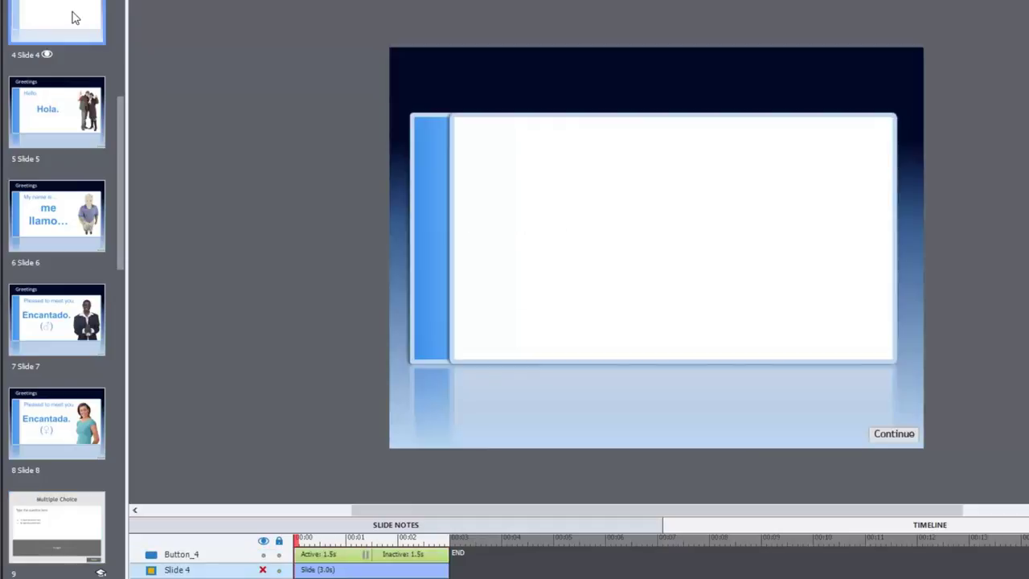
pyautogui.rightClick(504, 149)
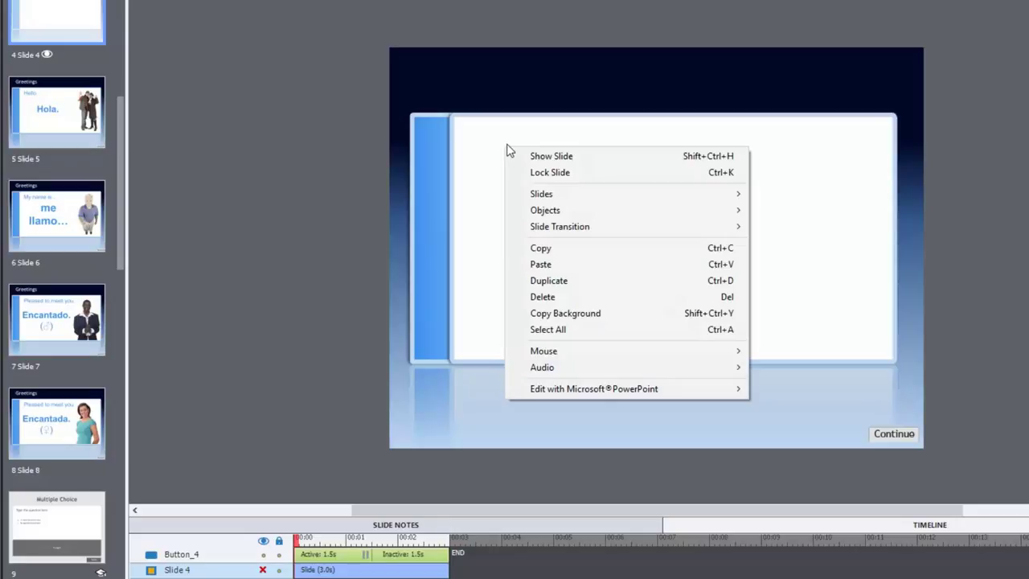
pyautogui.click(568, 321)
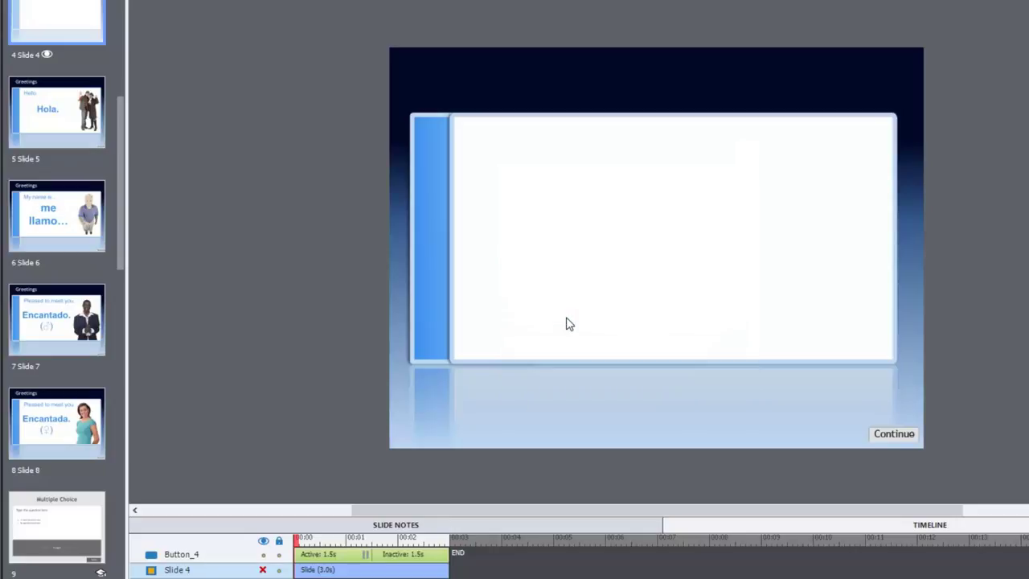
pyautogui.click(62, 530)
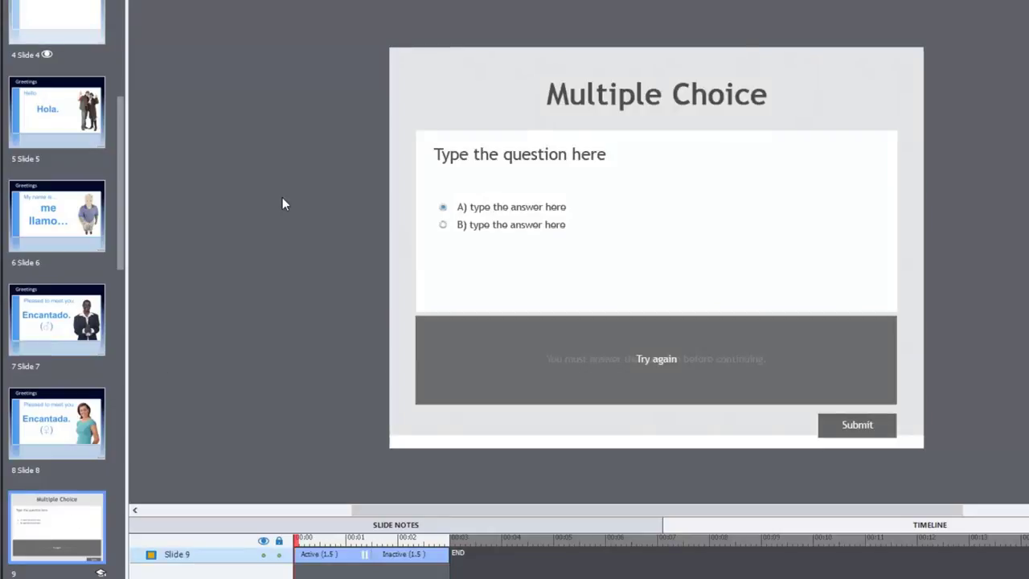
pyautogui.rightClick(439, 96)
pyautogui.rightClick(417, 89)
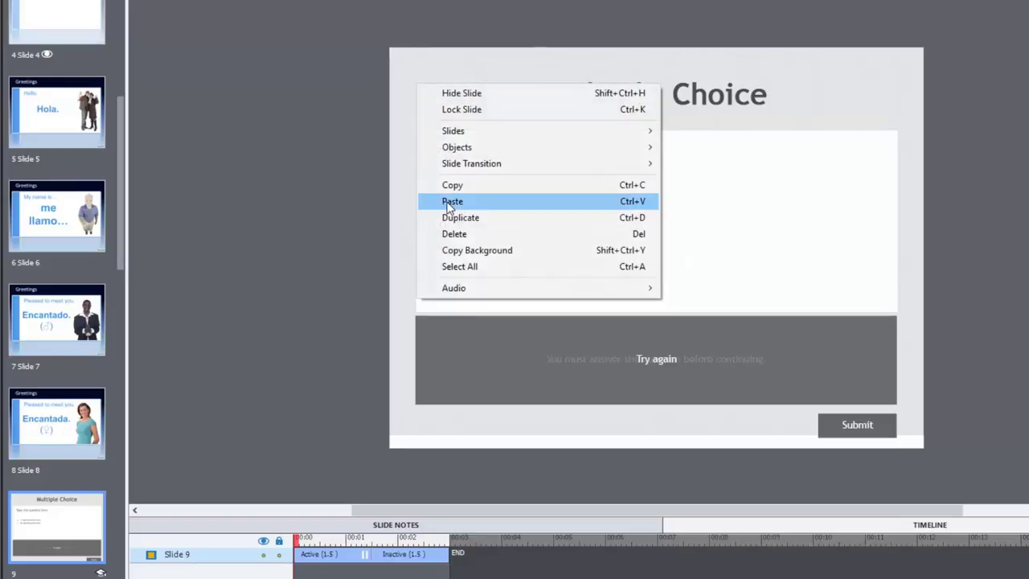
pyautogui.click(452, 202)
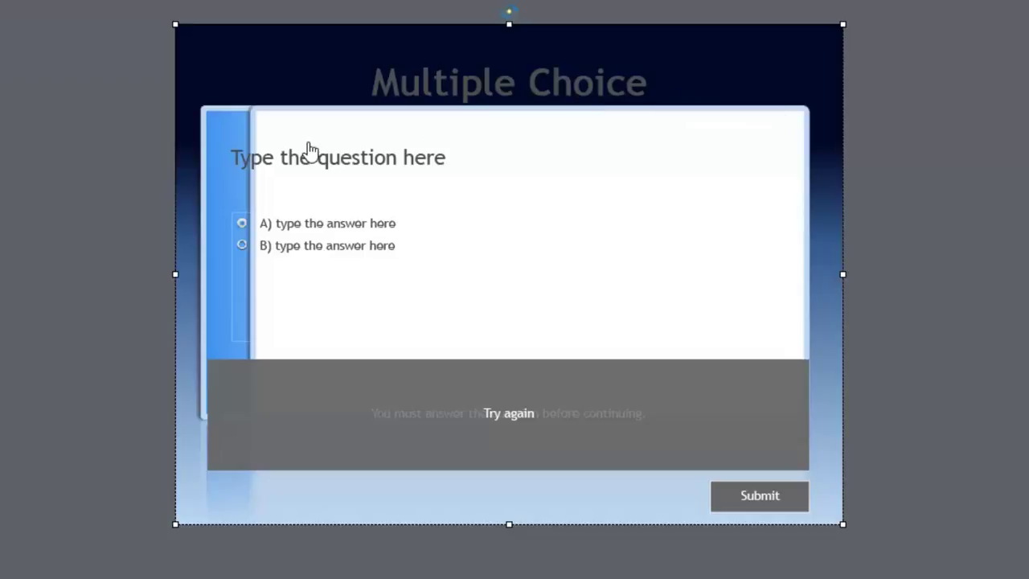
# Reposition and widen the "Multiple Choice" title box to fit the dark header above the white panel.
pyautogui.click(501, 74)
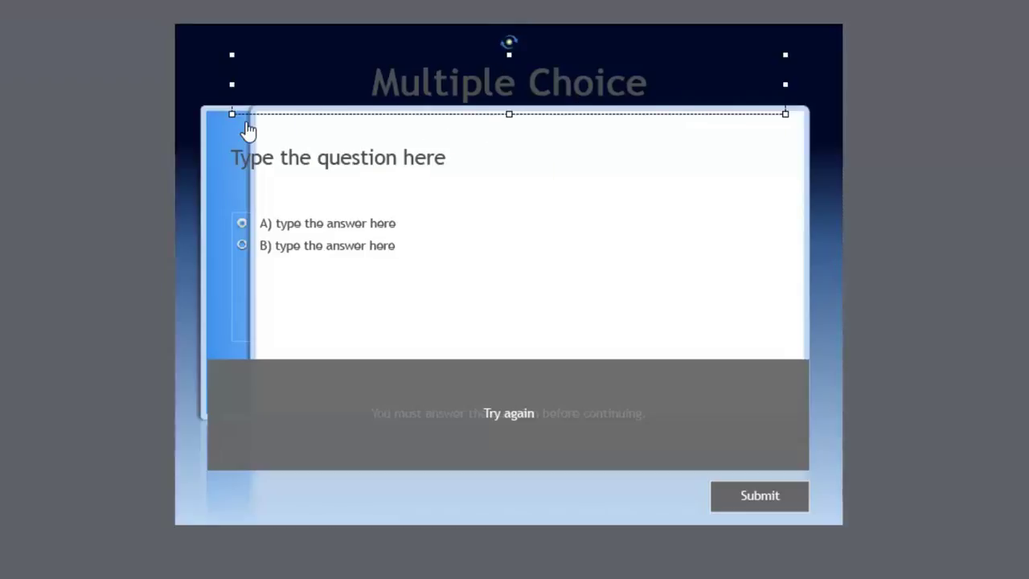
pyautogui.moveTo(231, 113); pyautogui.dragTo(204, 102)
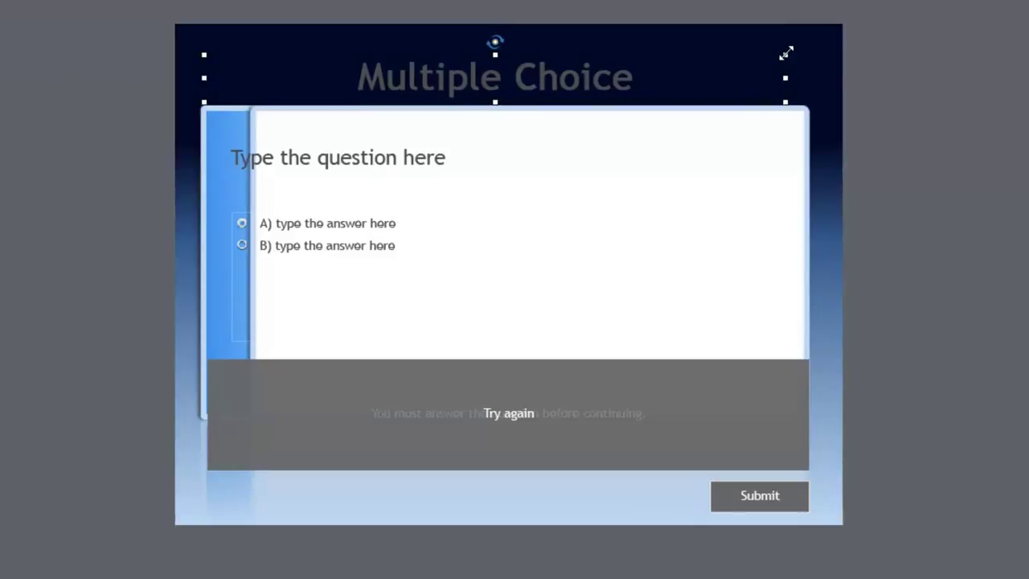
pyautogui.moveTo(786, 54); pyautogui.dragTo(808, 36)
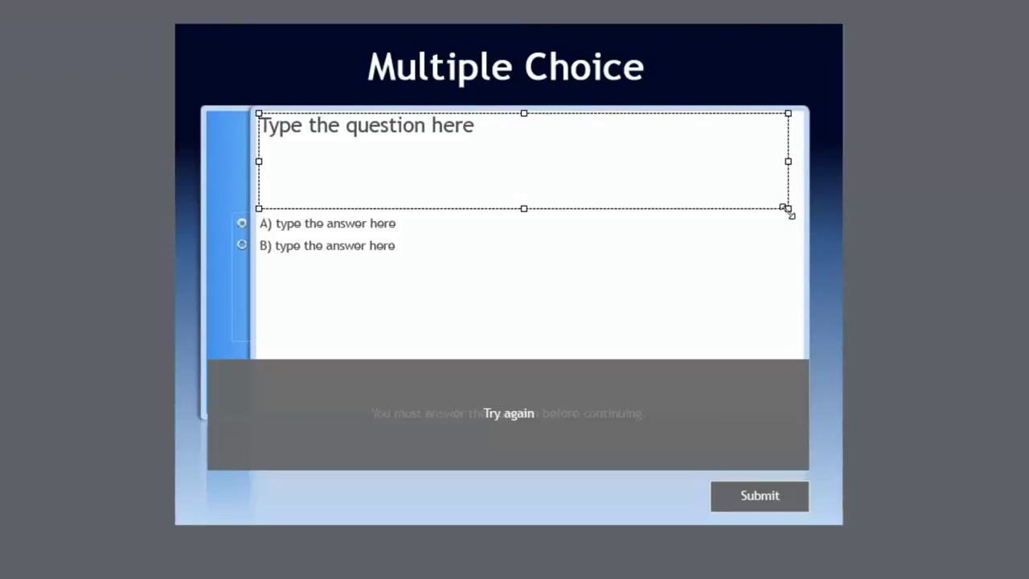
# Shorten the question box to about two text lines and move the answer area inside the white panel directly beneath it.
pyautogui.moveTo(787, 206); pyautogui.dragTo(789, 156)
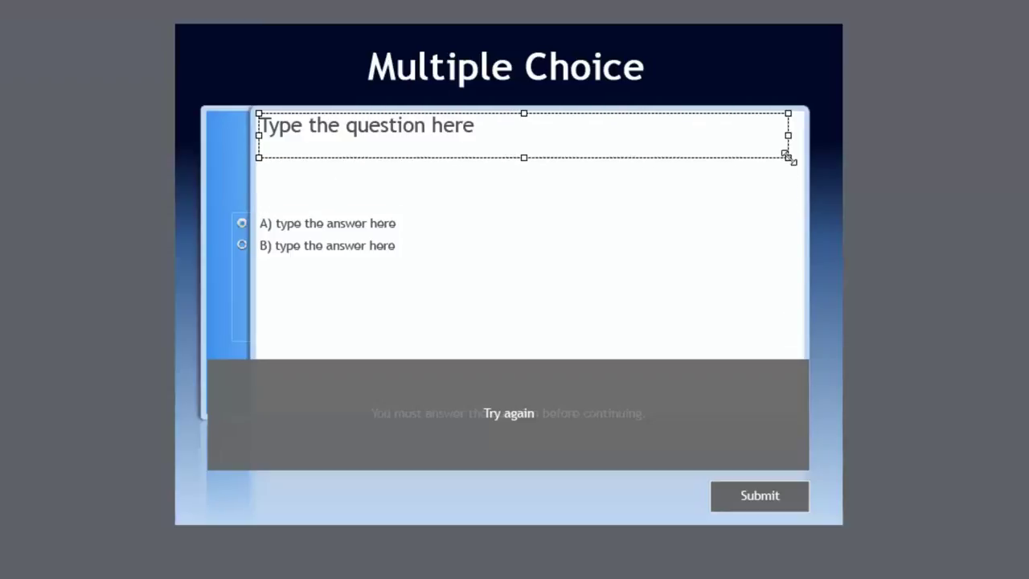
pyautogui.click(288, 312)
pyautogui.moveTo(288, 312); pyautogui.dragTo(314, 272)
pyautogui.click(1002, 217)
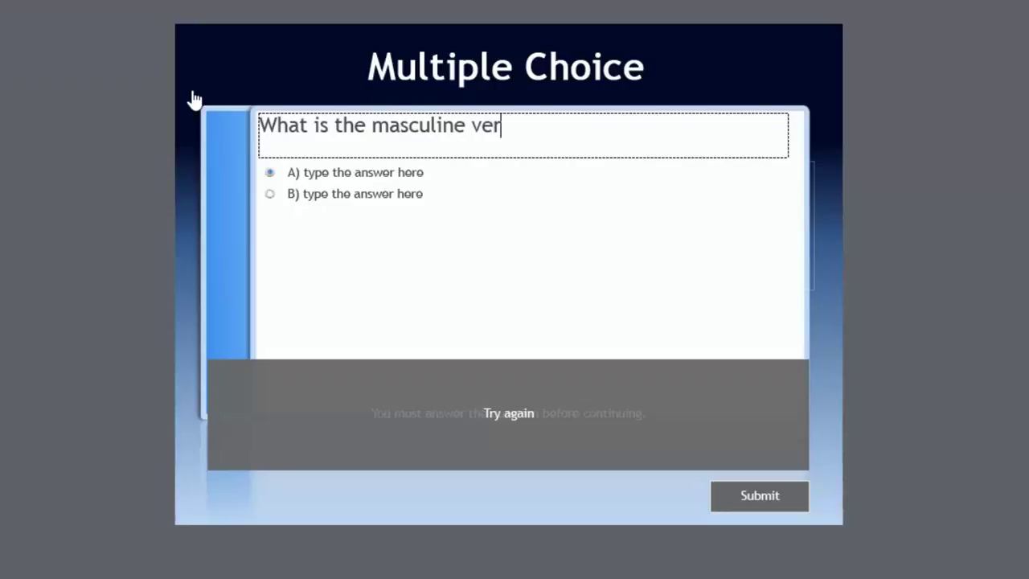
# Enter the question text "What is the masculine version of “Pleased to meet you” in Spanish?".
pyautogui.write('sion')
pyautogui.write(' of ')
pyautogui.write('""')
pyautogui.press('Left')
pyautogui.write('Pleased to meet you”')
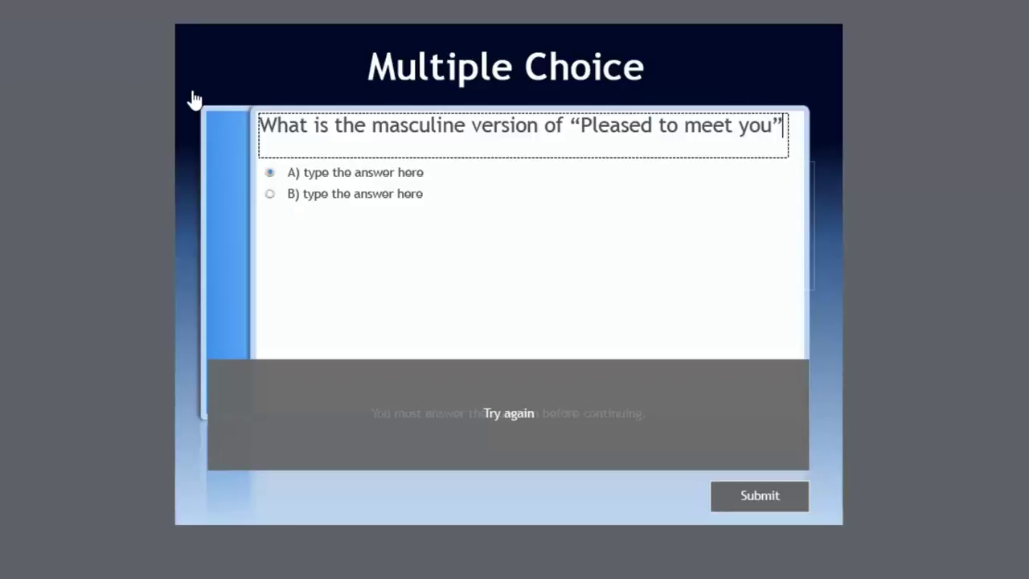
pyautogui.write(' in spanish')
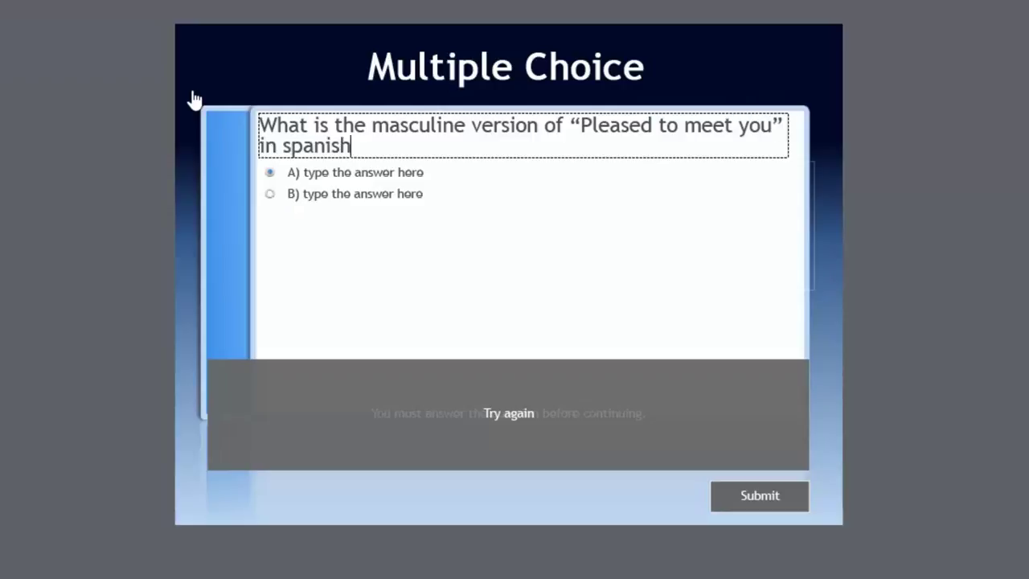
pyautogui.write('?')
pyautogui.moveTo(282, 145); pyautogui.dragTo(292, 146)
pyautogui.write('S')
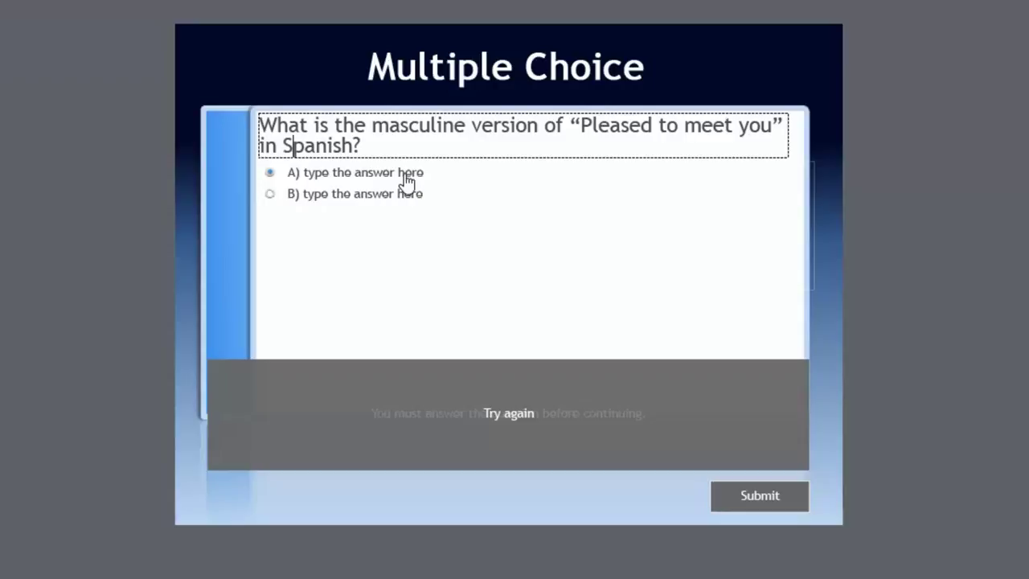
pyautogui.doubleClick(434, 176)
pyautogui.hotkey('shift', 'Left')
pyautogui.hotkey('shift', 'Left')
pyautogui.hotkey('shift', 'Left')
pyautogui.hotkey('shift', 'Left')
pyautogui.hotkey('shift', 'Left')
pyautogui.hotkey('shift', 'Left')
pyautogui.hotkey('shift', 'Left')
pyautogui.hotkey('shift', 'Left')
pyautogui.hotkey('shift', 'Left')
pyautogui.hotkey('shift', 'Left')
pyautogui.hotkey('shift', 'Left')
pyautogui.hotkey('shift', 'Left')
pyautogui.hotkey('shift', 'Left')
pyautogui.hotkey('shift', 'Left')
pyautogui.hotkey('shift', 'Left')
pyautogui.hotkey('shift', 'Left')
pyautogui.hotkey('shift', 'Left')
pyautogui.hotkey('shift', 'Left')
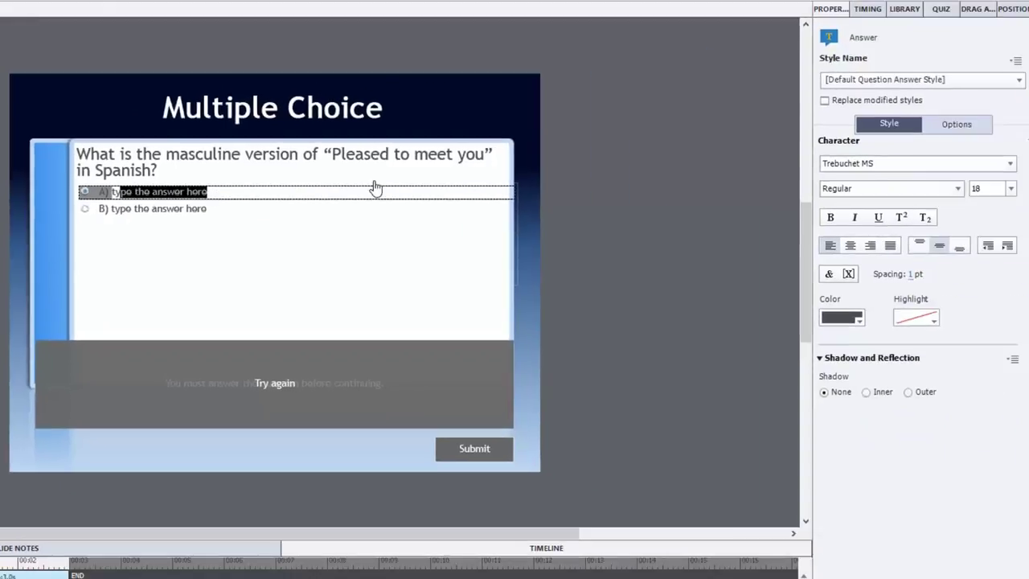
# Set the number of answers for the multiple-choice question to 4 in its quiz properties.
pyautogui.click(868, 9)
pyautogui.click(904, 9)
pyautogui.click(941, 9)
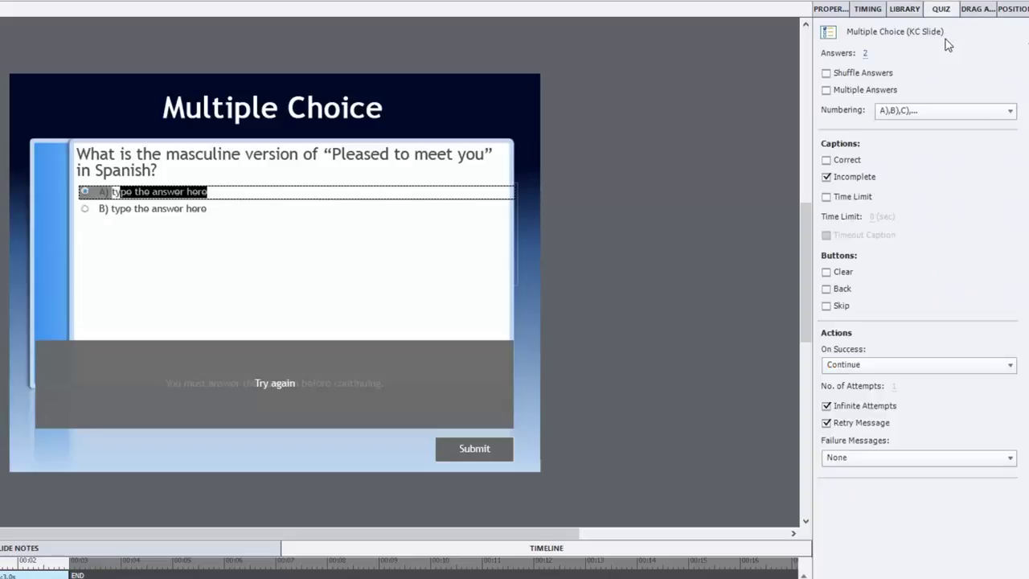
pyautogui.click(865, 54)
pyautogui.write('4')
pyautogui.click(919, 156)
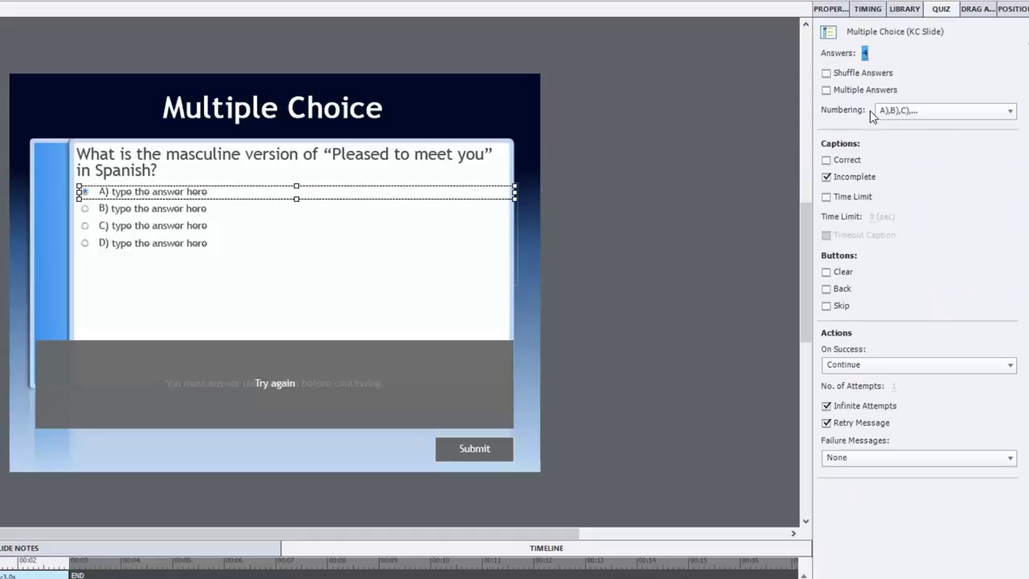
# Enable shuffled answers and the Correct caption, and set the question's success action to "Go to the next slide".
pyautogui.click(826, 73)
pyautogui.click(828, 161)
pyautogui.click(868, 366)
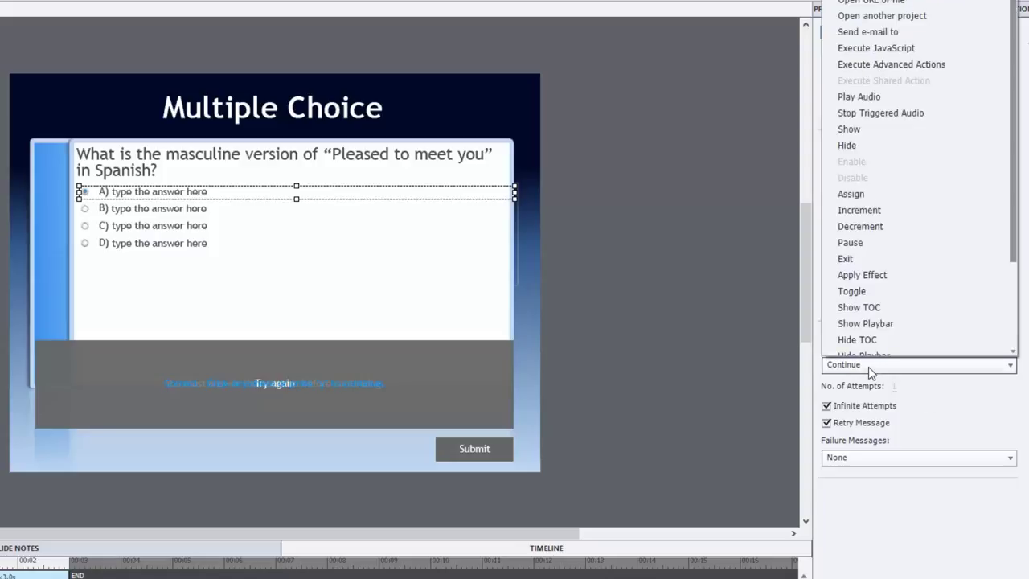
pyautogui.click(895, 2)
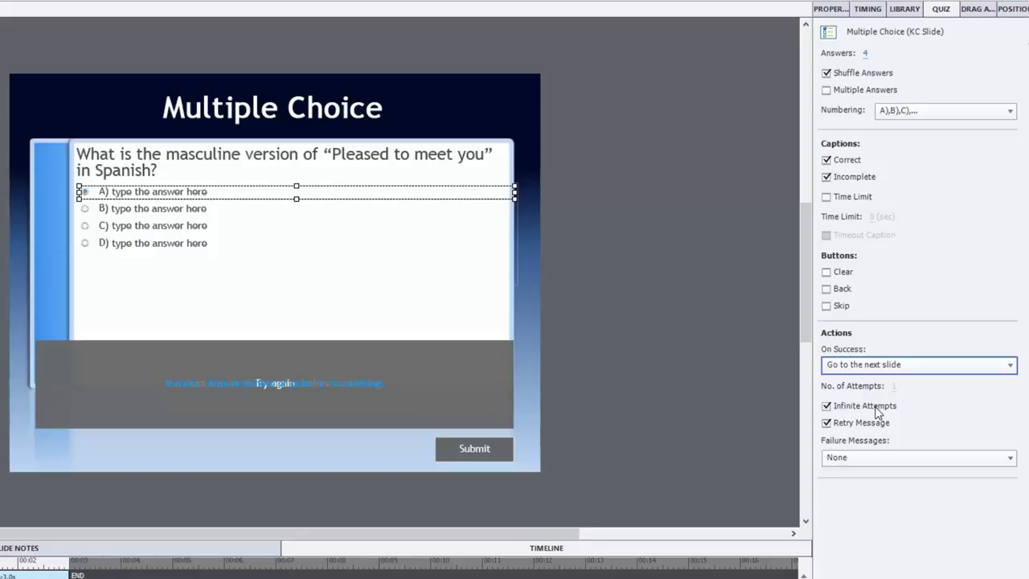
# Turn off infinite attempts, allow 2 attempts, and set the question's failure messages to 1.
pyautogui.click(827, 406)
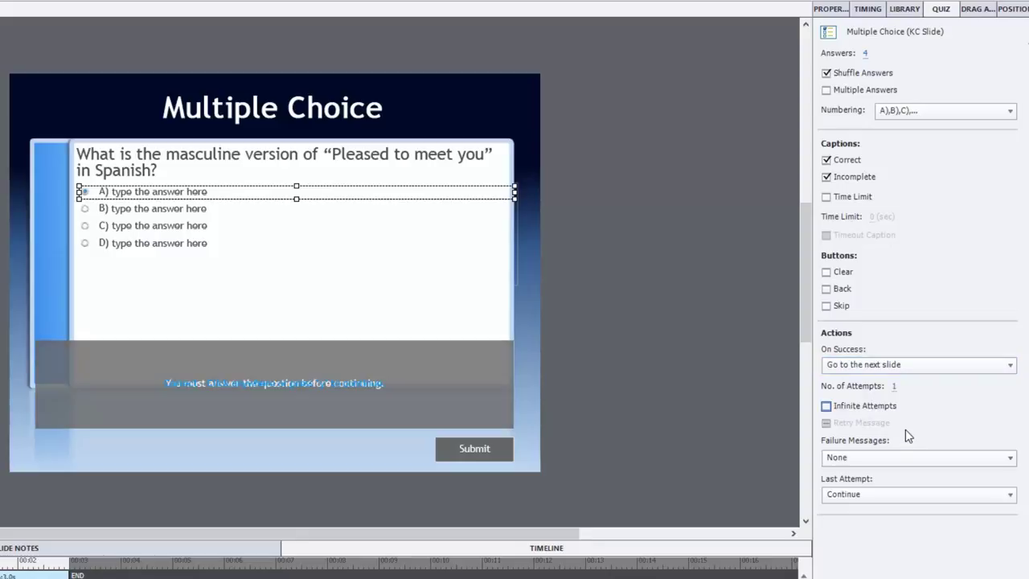
pyautogui.click(892, 387)
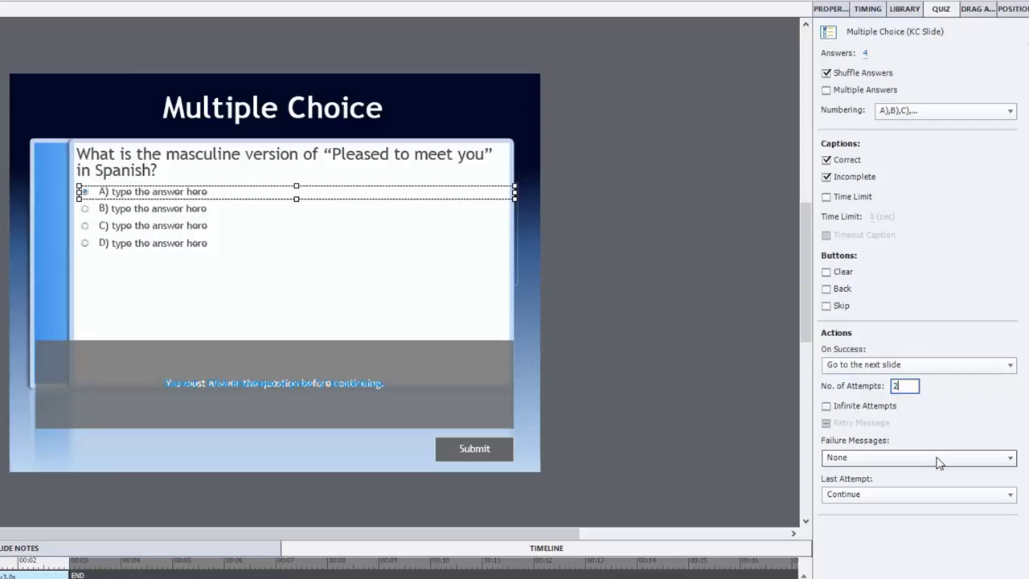
pyautogui.write('2')
pyautogui.press('Return')
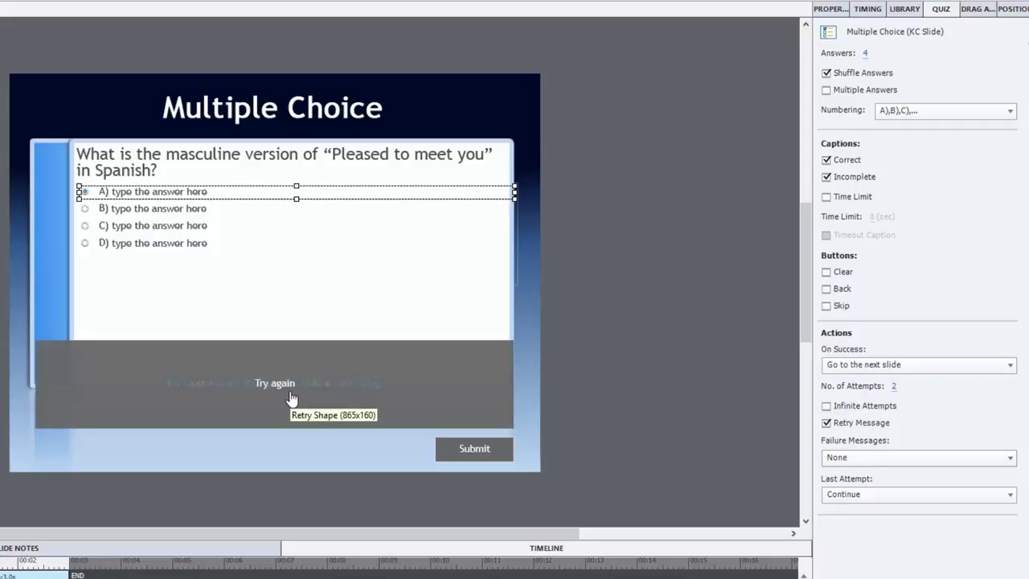
pyautogui.click(885, 459)
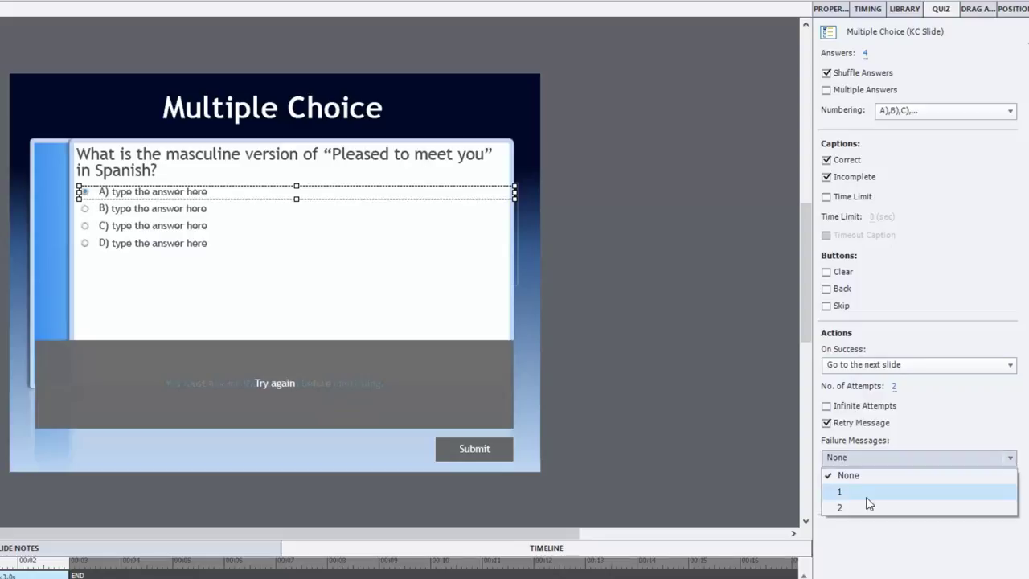
pyautogui.click(867, 493)
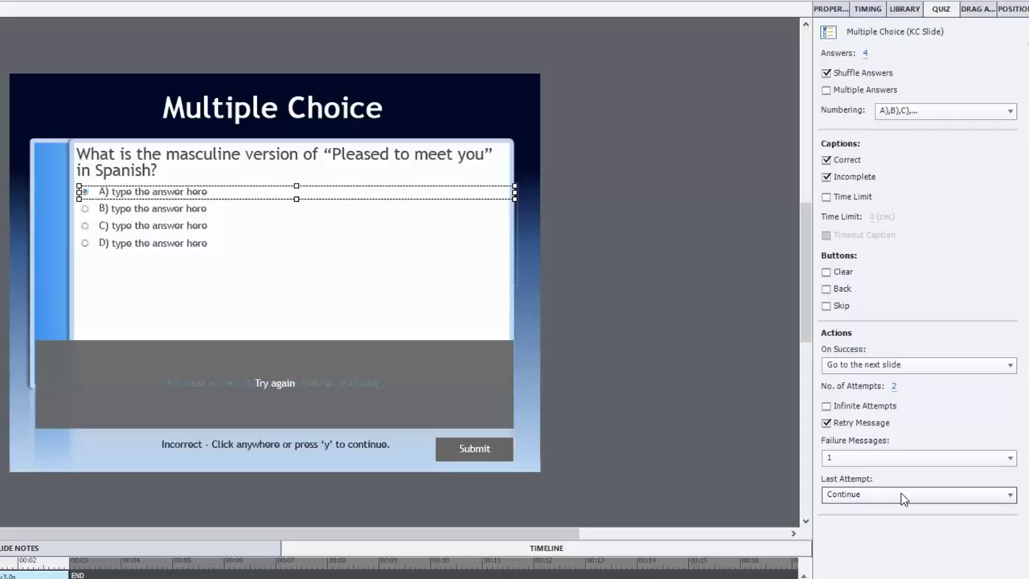
# Set the question's last attempt action to "Jump to slide" with "5 Slide 5" as the target.
pyautogui.click(903, 498)
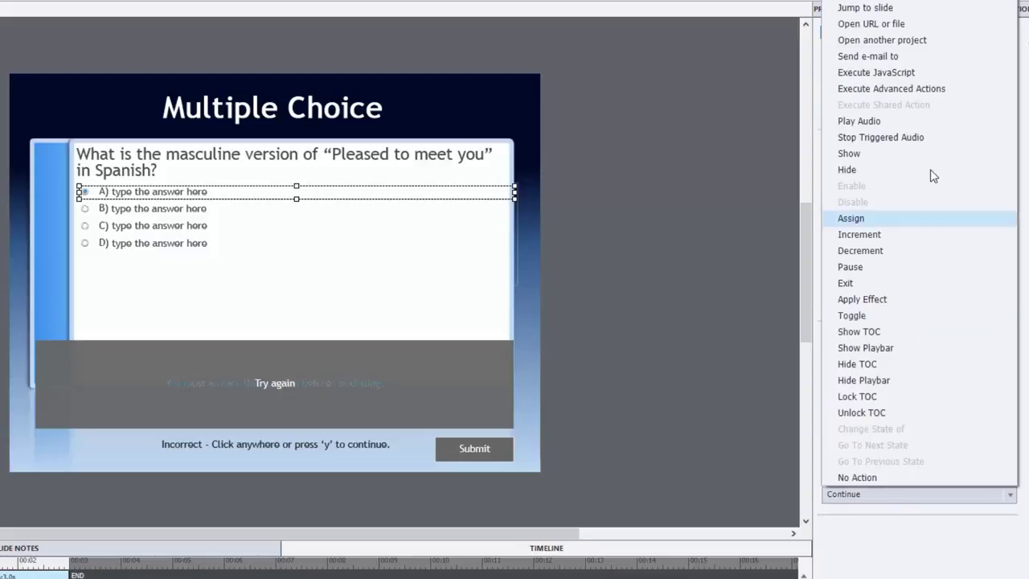
pyautogui.press('Escape')
pyautogui.scroll(-1, 874, 491)
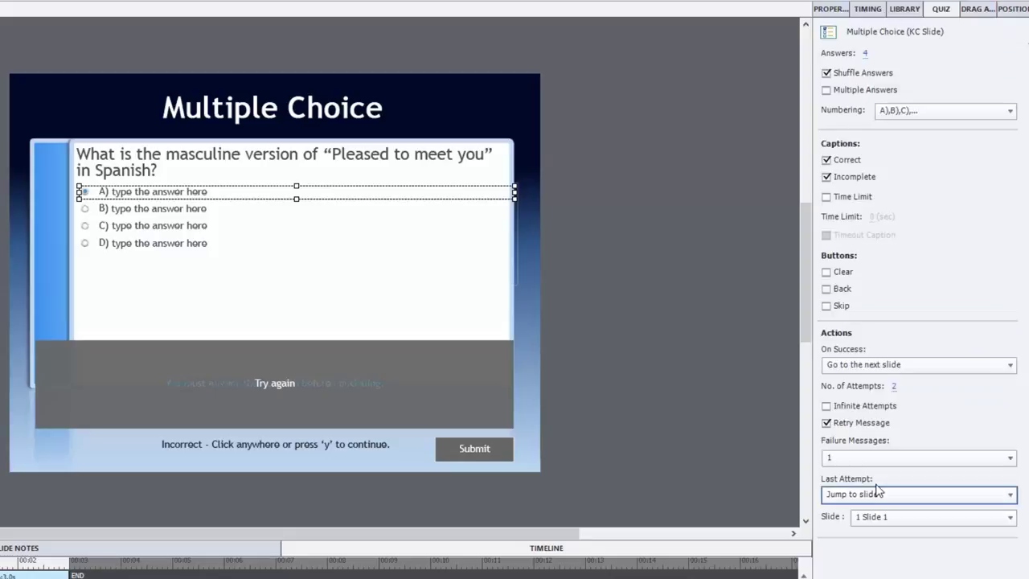
pyautogui.click(903, 519)
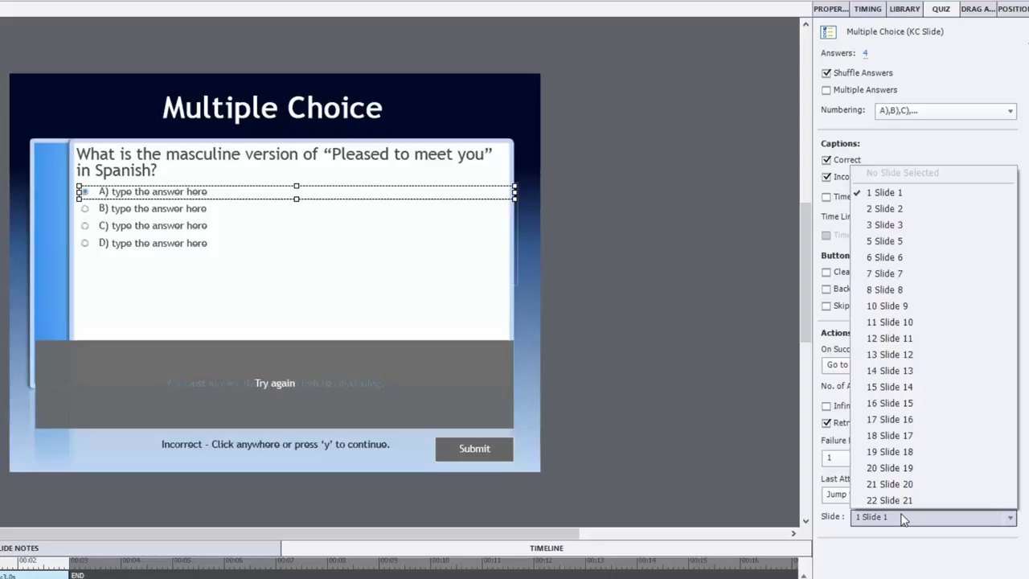
pyautogui.click(907, 239)
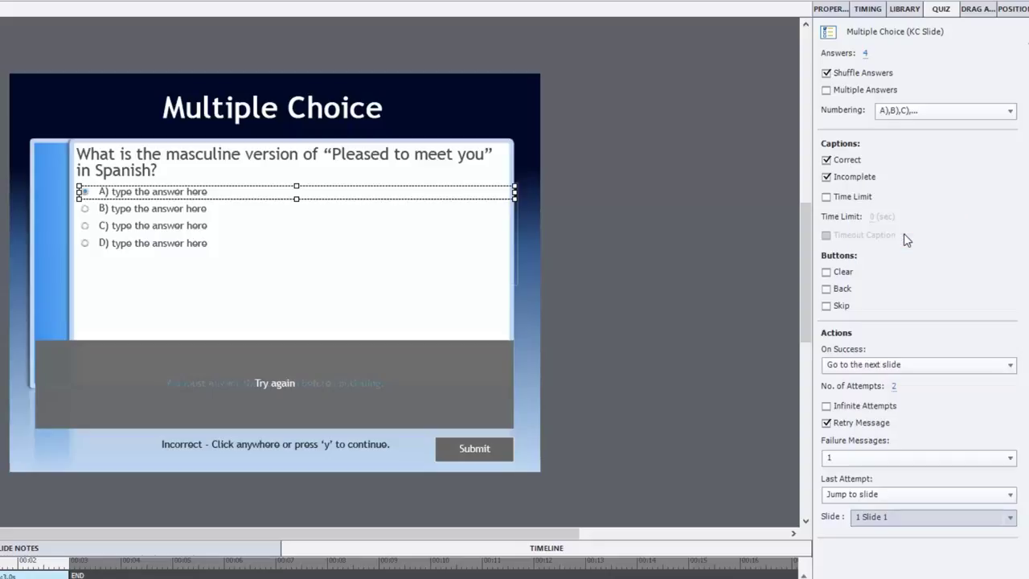
pyautogui.click(604, 355)
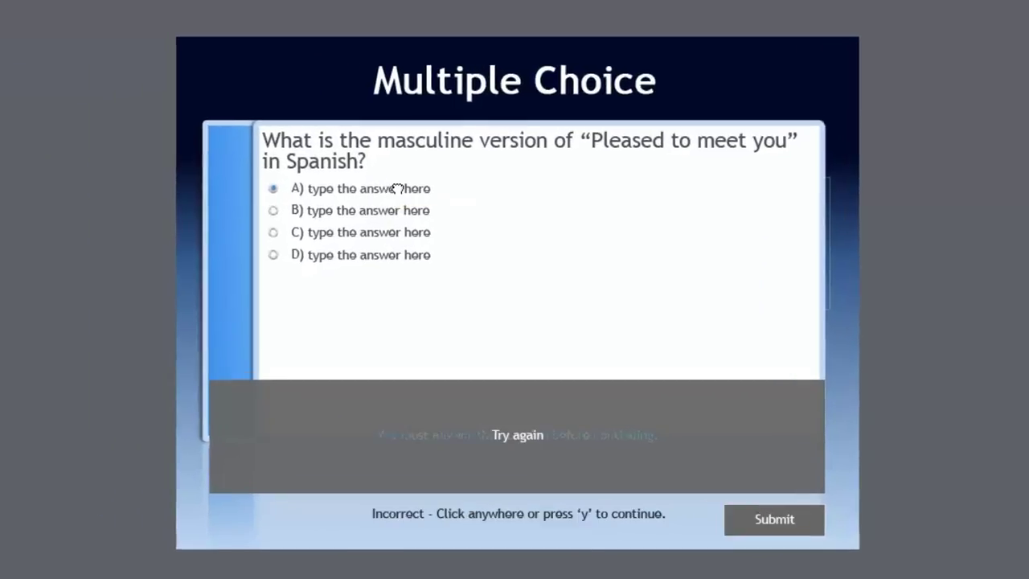
# Replace the placeholder text of answer A with "Encantado" and answer B with "Encantada".
pyautogui.click(400, 188)
pyautogui.doubleClick(351, 188)
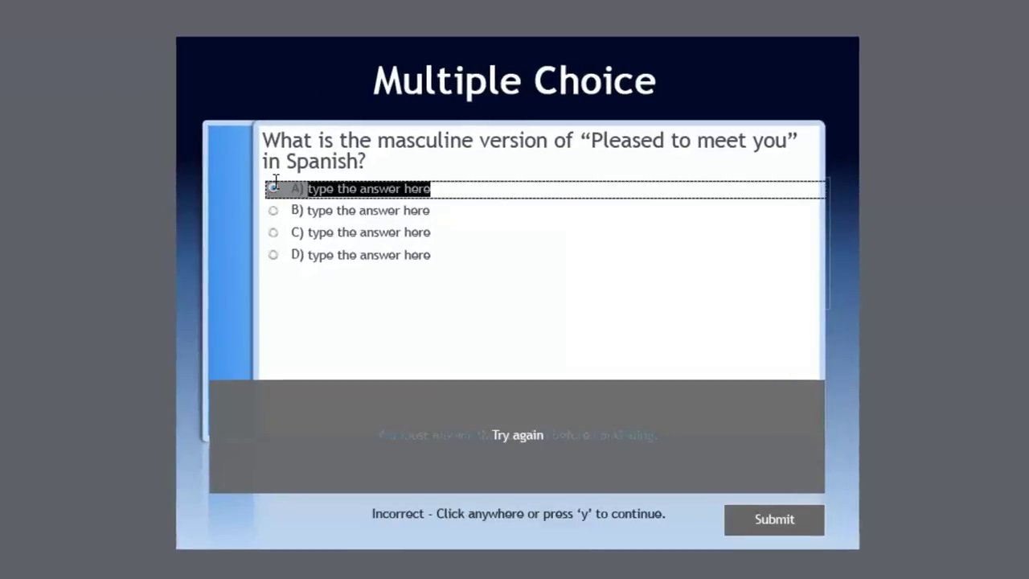
pyautogui.click(273, 188)
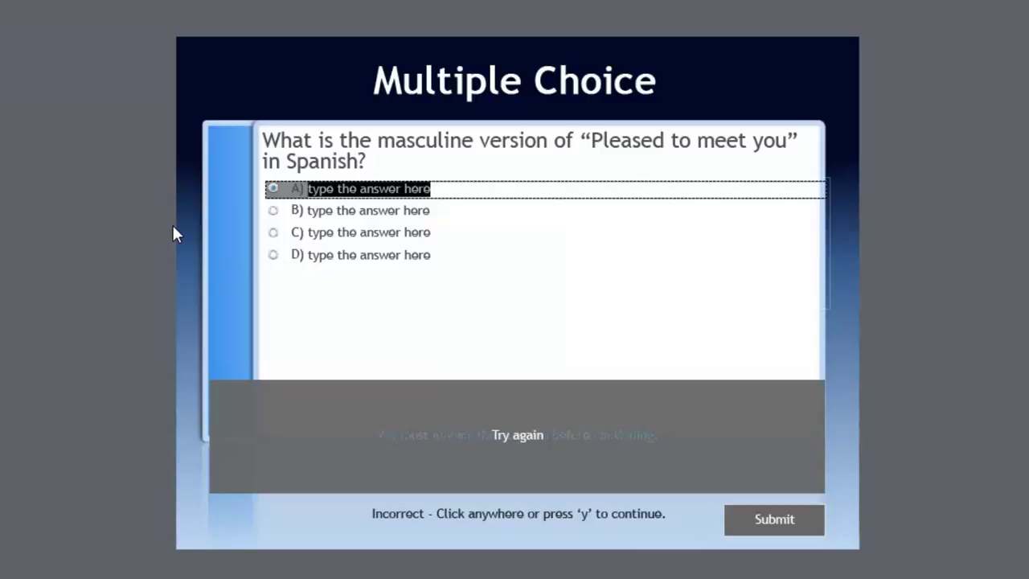
pyautogui.write('Encantado')
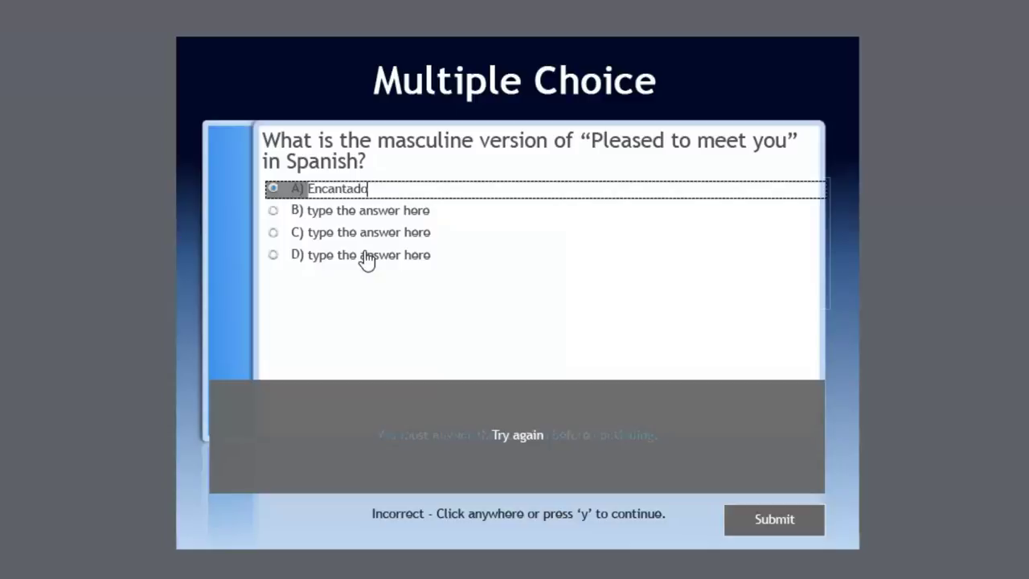
pyautogui.click(393, 209)
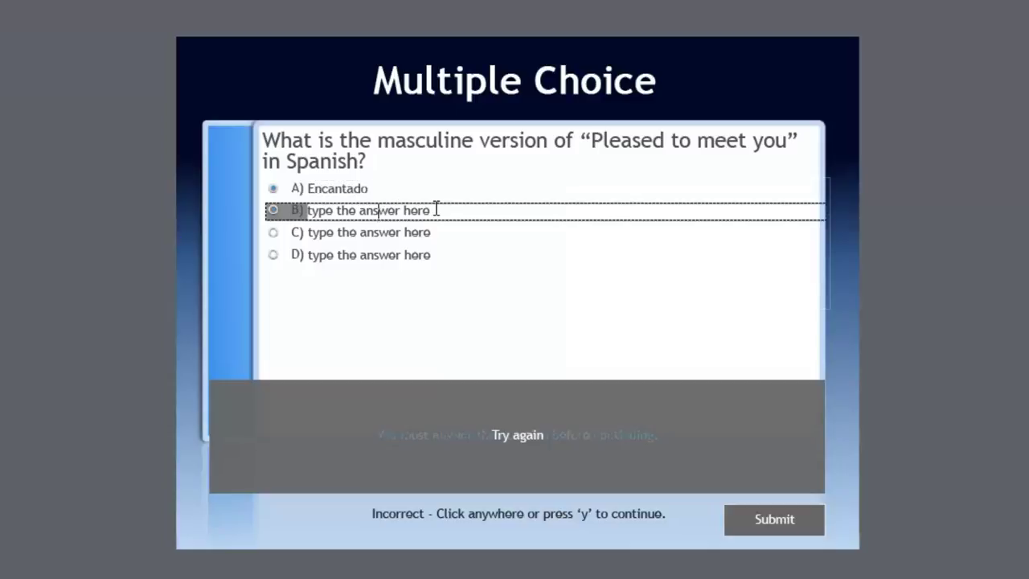
pyautogui.moveTo(436, 209); pyautogui.dragTo(289, 222)
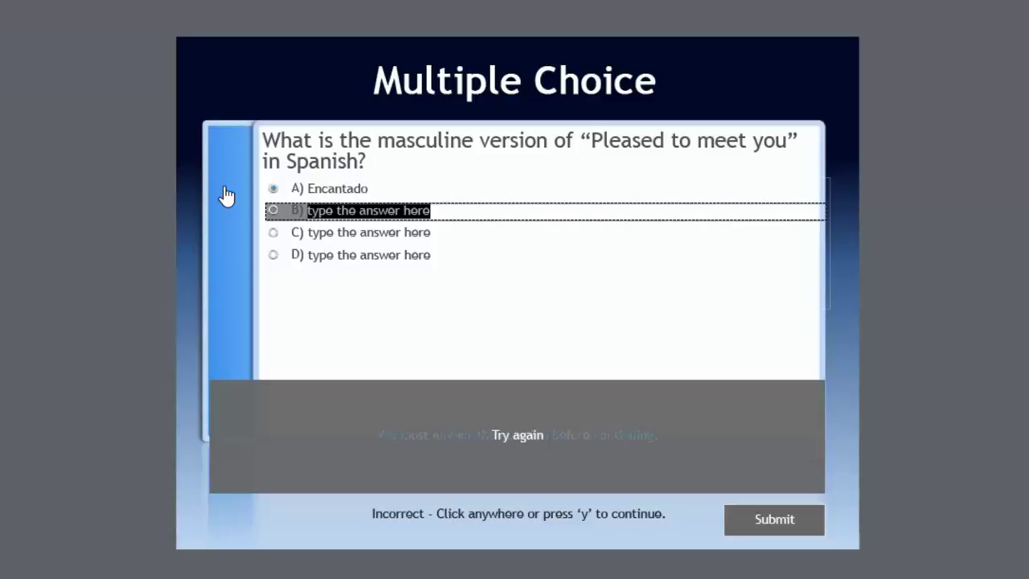
pyautogui.write('Encantado')
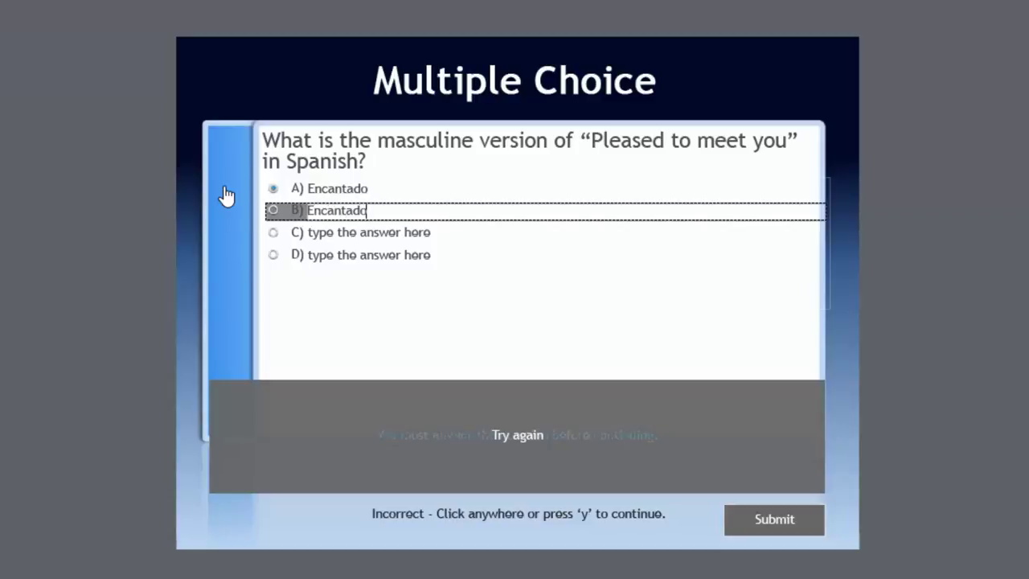
pyautogui.press('BackSpace')
pyautogui.write('a')
# Replace the placeholder text of answer C with "Me llamo" and answer D with "Hola".
pyautogui.click(391, 232)
pyautogui.moveTo(437, 233); pyautogui.dragTo(278, 234)
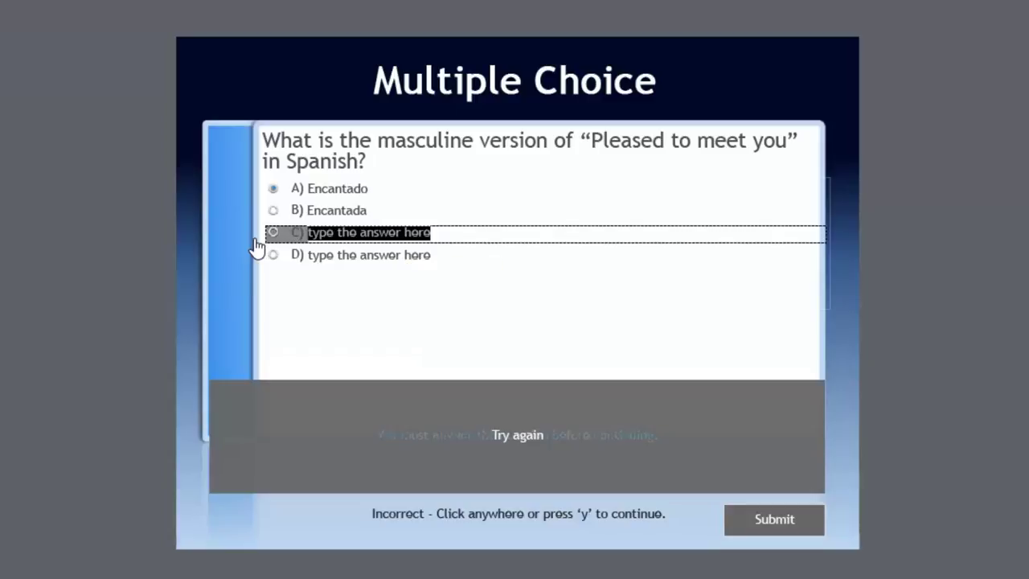
pyautogui.write('Me ')
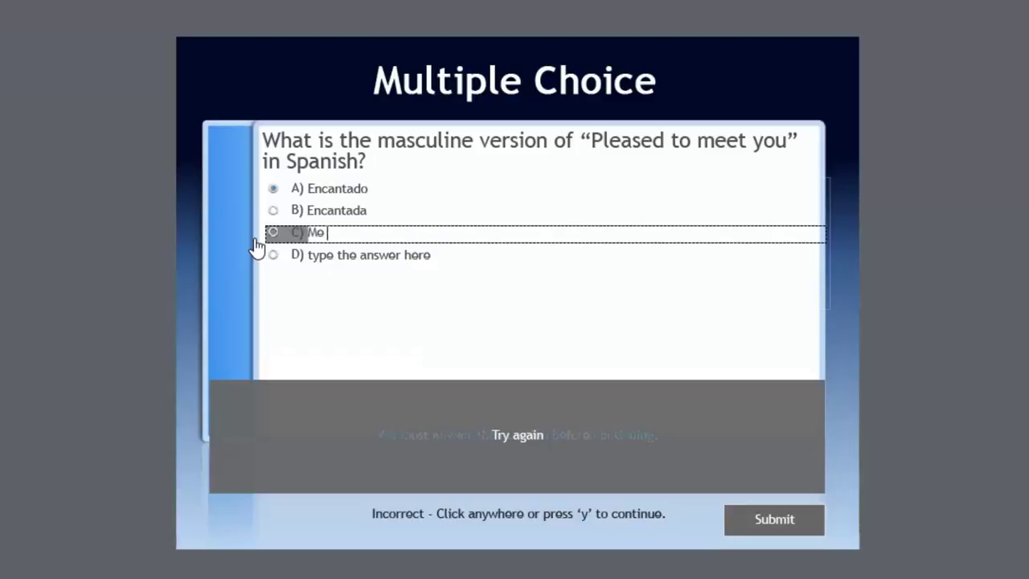
pyautogui.write('llamo')
pyautogui.click(392, 252)
pyautogui.moveTo(433, 255); pyautogui.dragTo(271, 257)
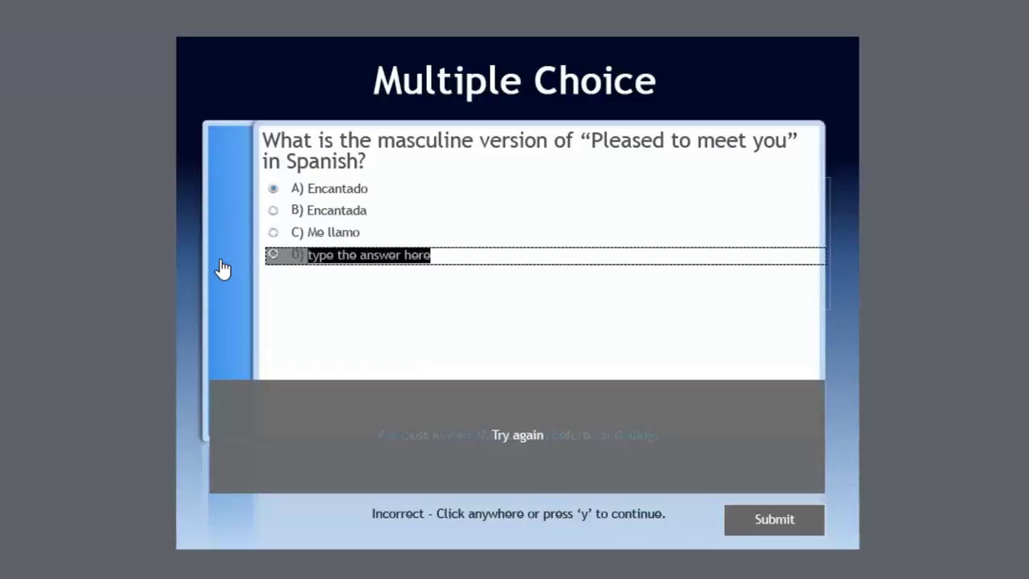
pyautogui.write('Hola')
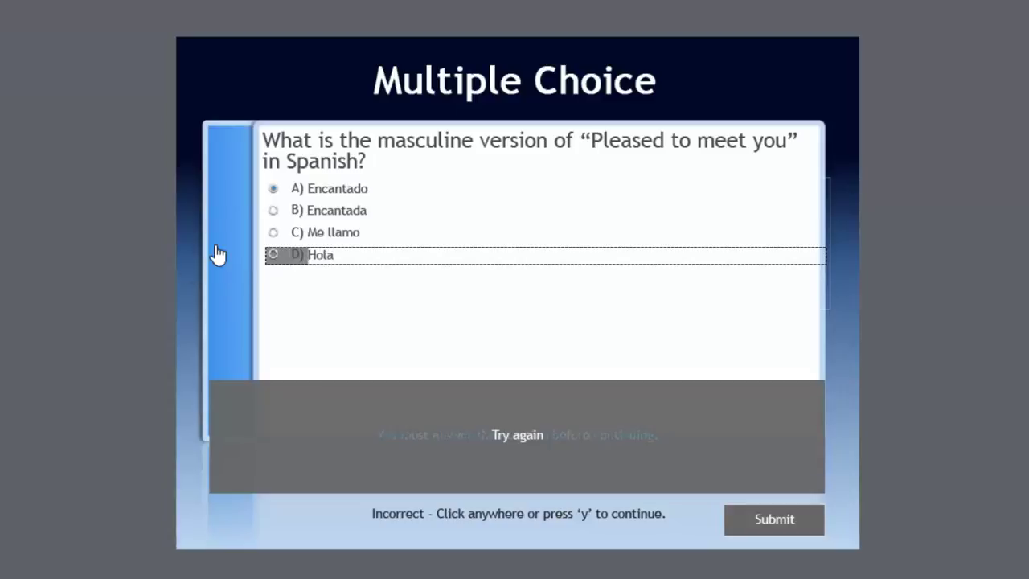
pyautogui.click(155, 280)
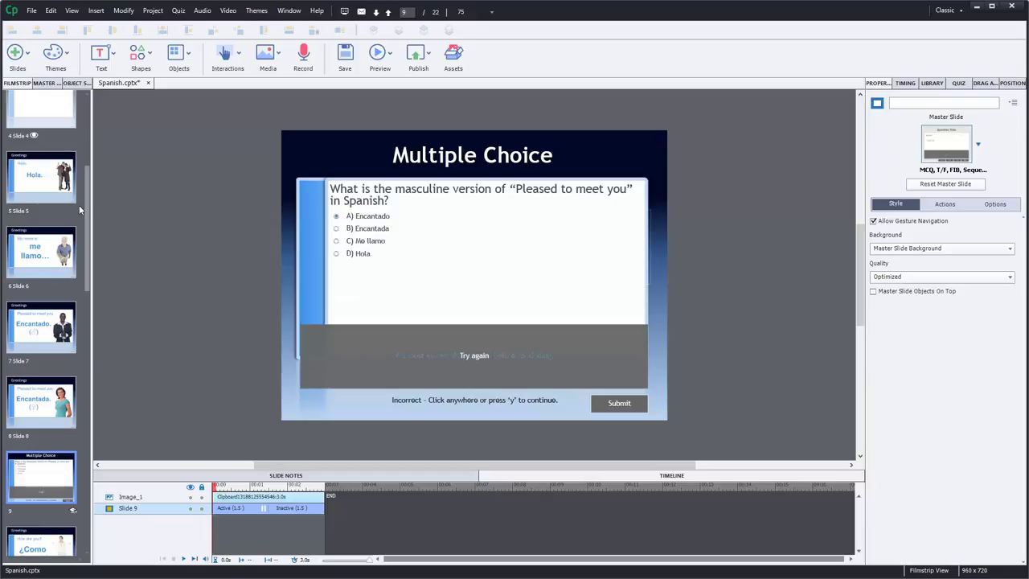
# Insert three graded multiple choice question slides after the Summary slide.
pyautogui.moveTo(87, 191); pyautogui.dragTo(92, 484)
pyautogui.click(46, 451)
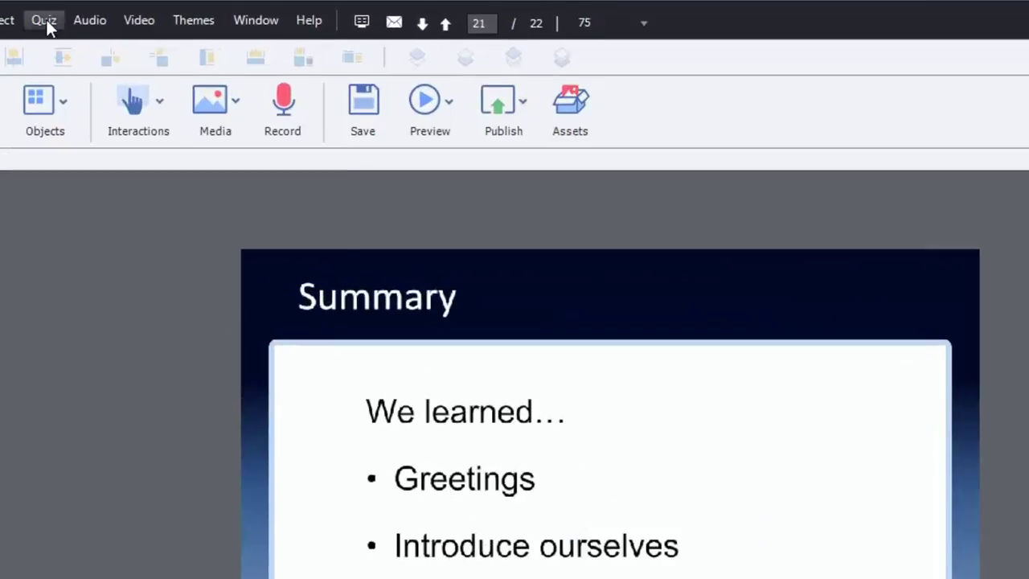
pyautogui.click(179, 11)
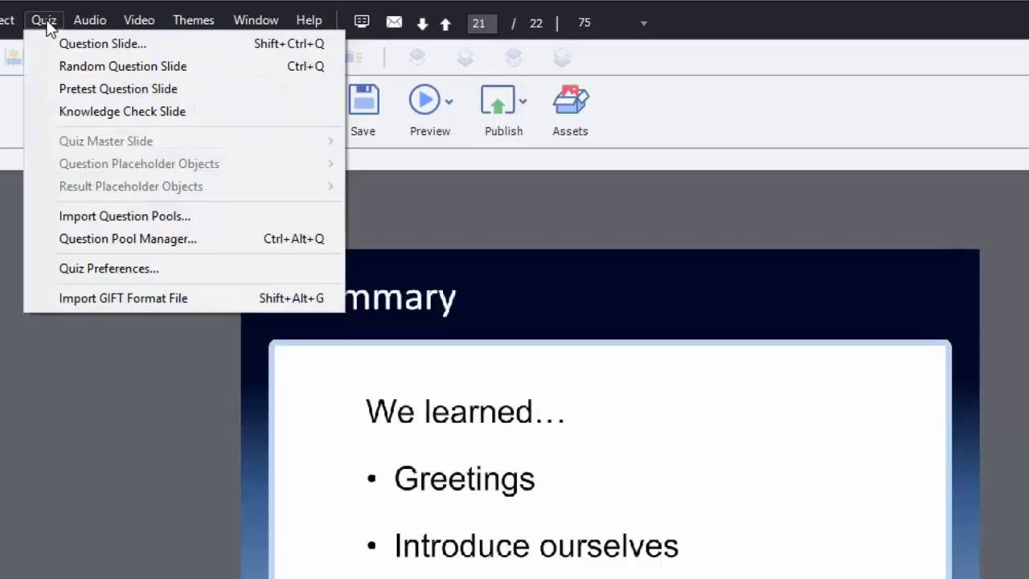
pyautogui.click(115, 42)
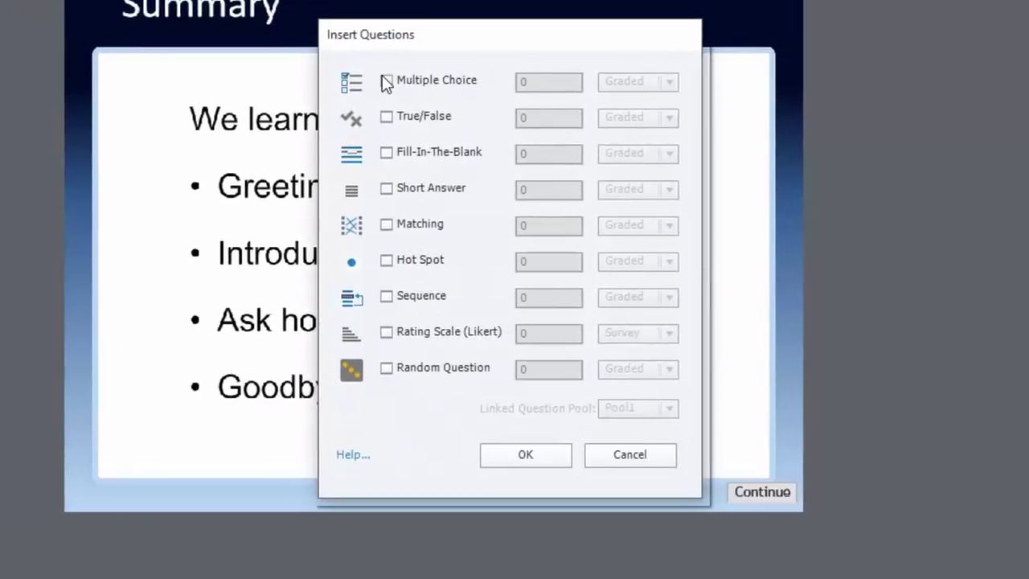
pyautogui.click(386, 81)
pyautogui.doubleClick(553, 80)
pyautogui.write('3')
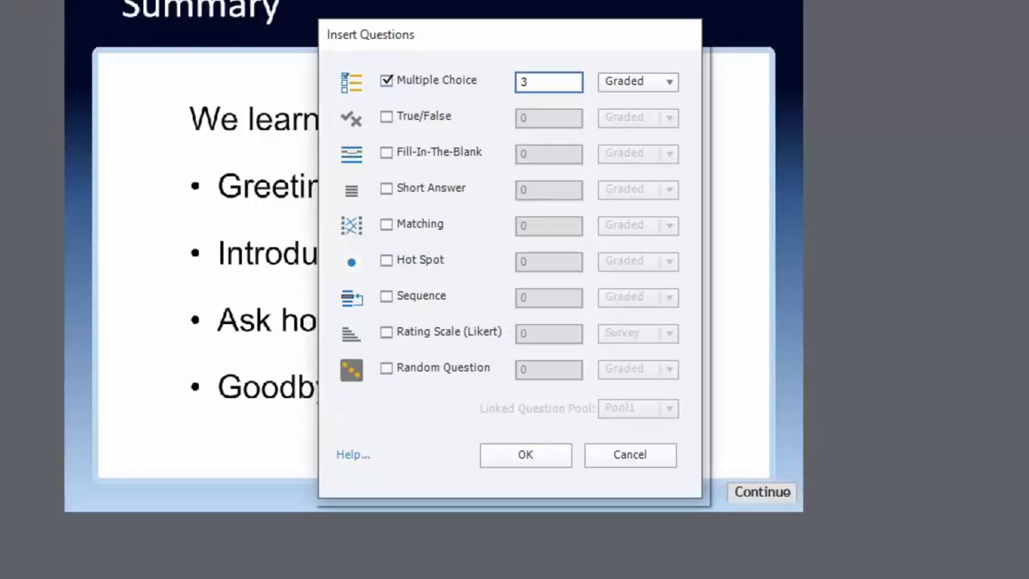
pyautogui.click(546, 454)
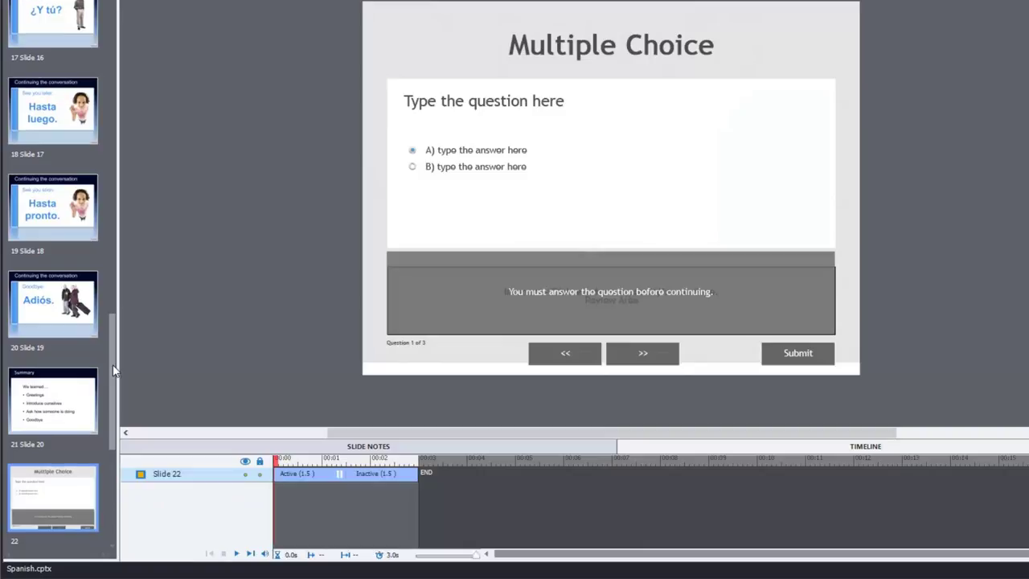
# Paste the copied blue background image onto each of the three new multiple choice slides, 22 to 24.
pyautogui.moveTo(113, 364); pyautogui.dragTo(108, 425)
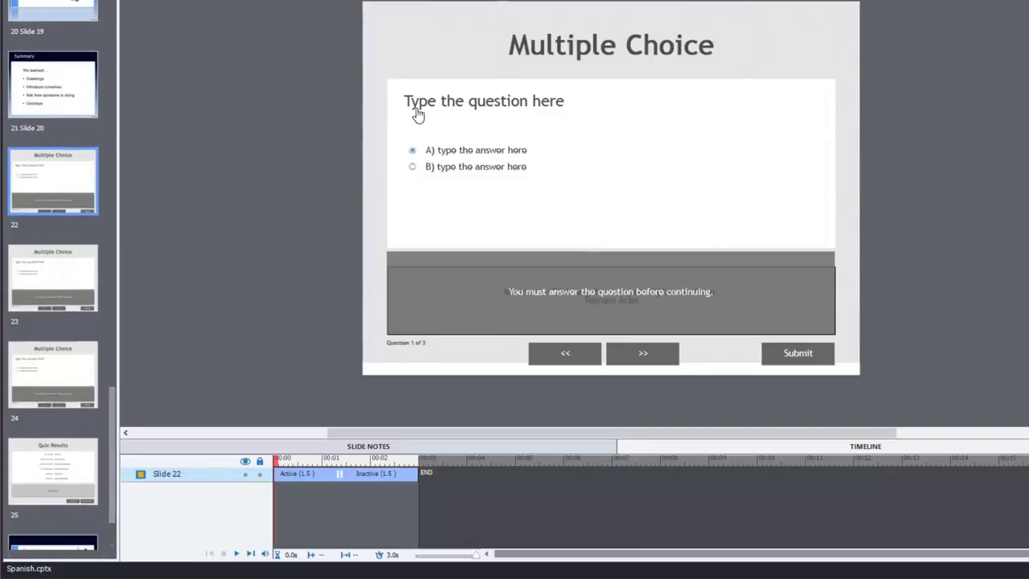
pyautogui.rightClick(383, 49)
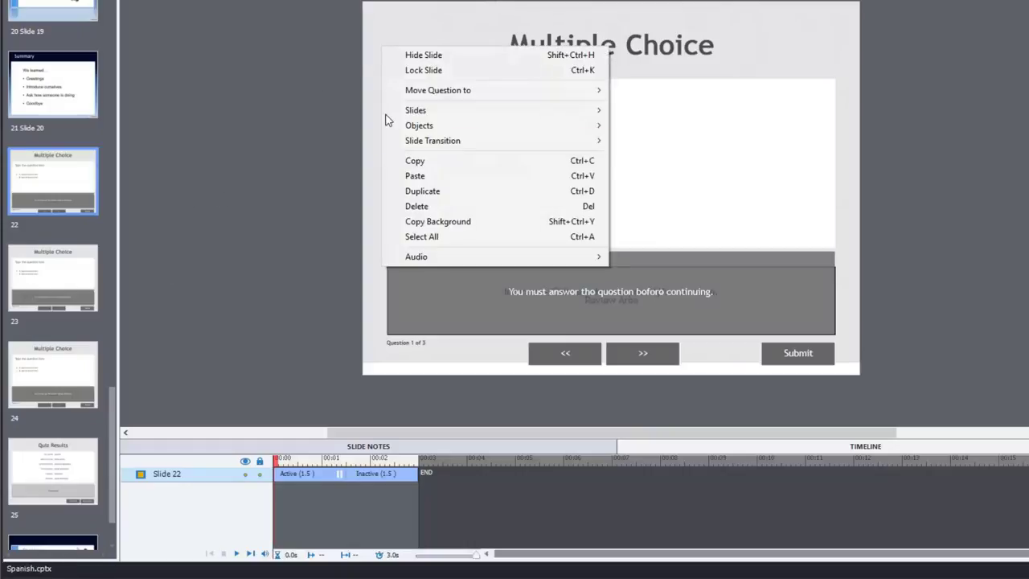
pyautogui.click(402, 175)
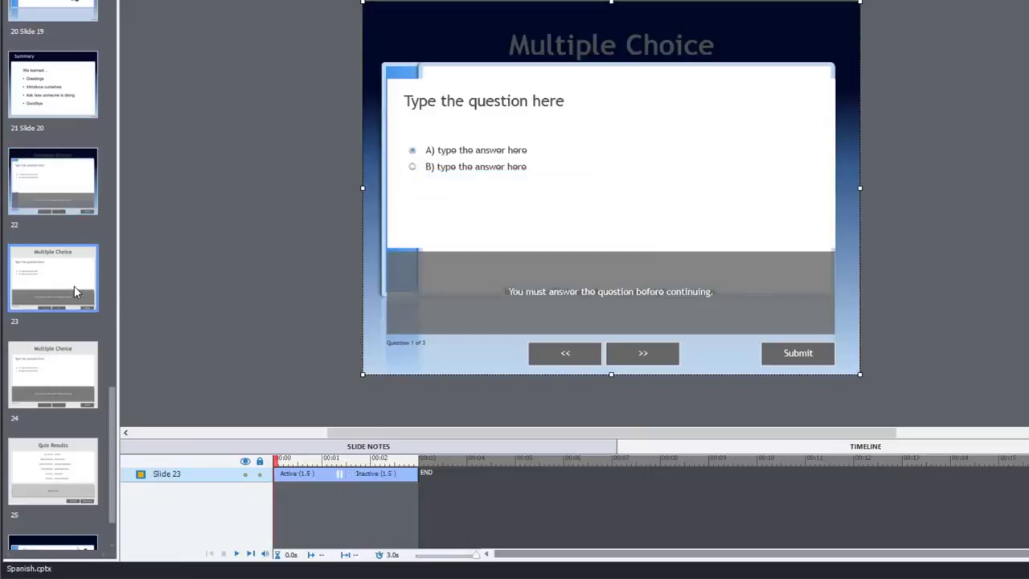
pyautogui.click(75, 291)
pyautogui.rightClick(363, 120)
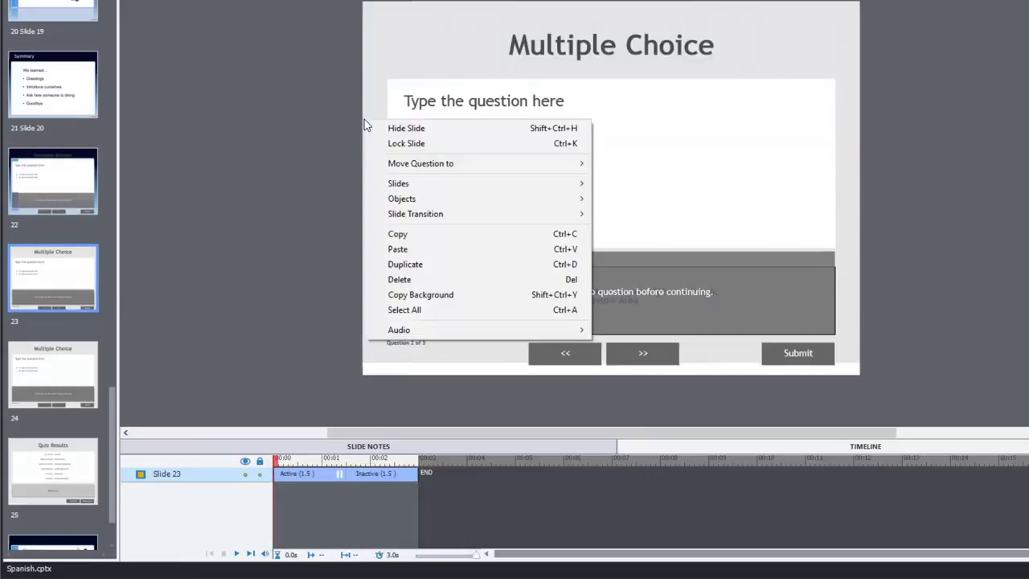
pyautogui.click(379, 249)
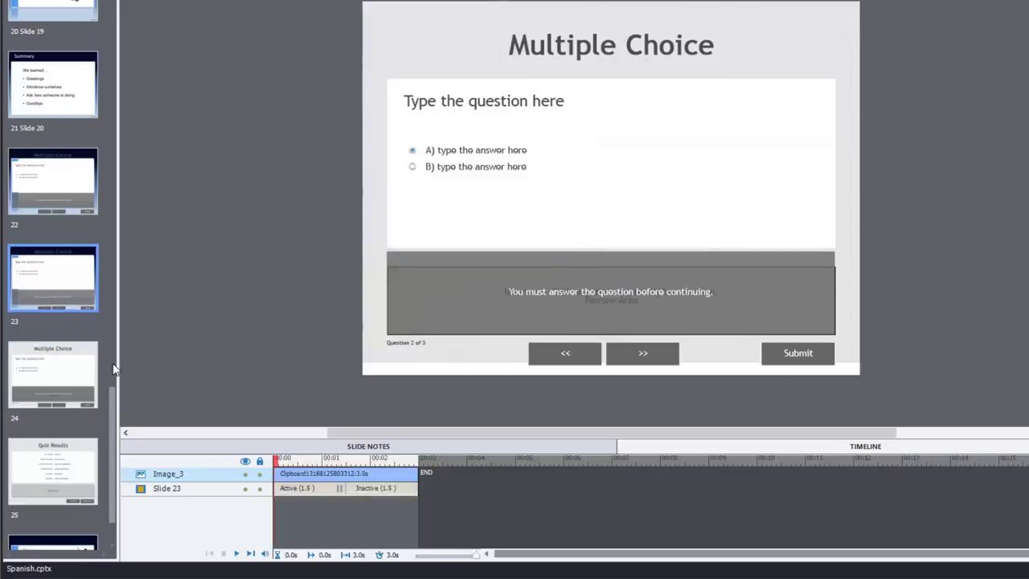
pyautogui.click(60, 375)
pyautogui.rightClick(61, 374)
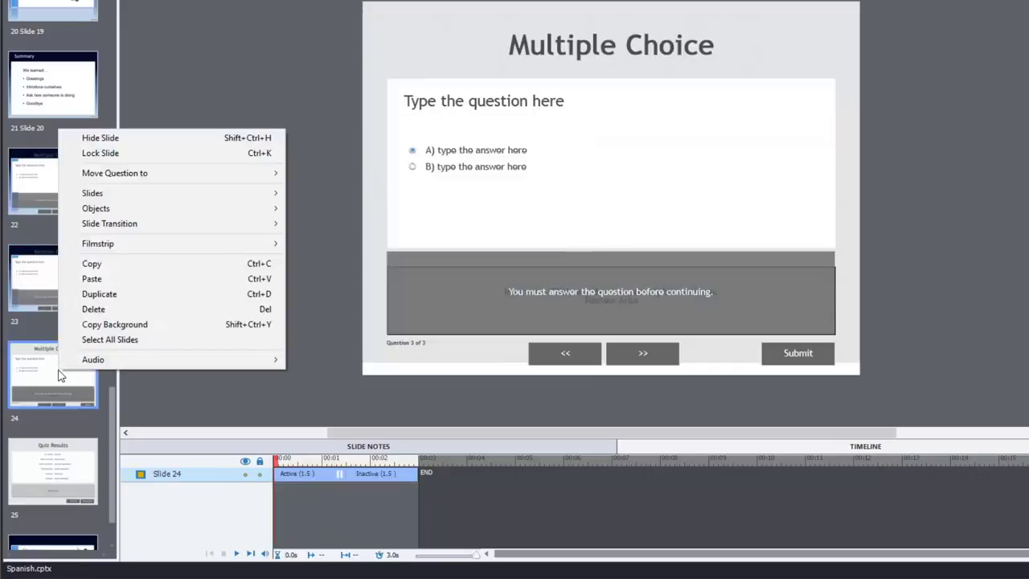
pyautogui.click(124, 279)
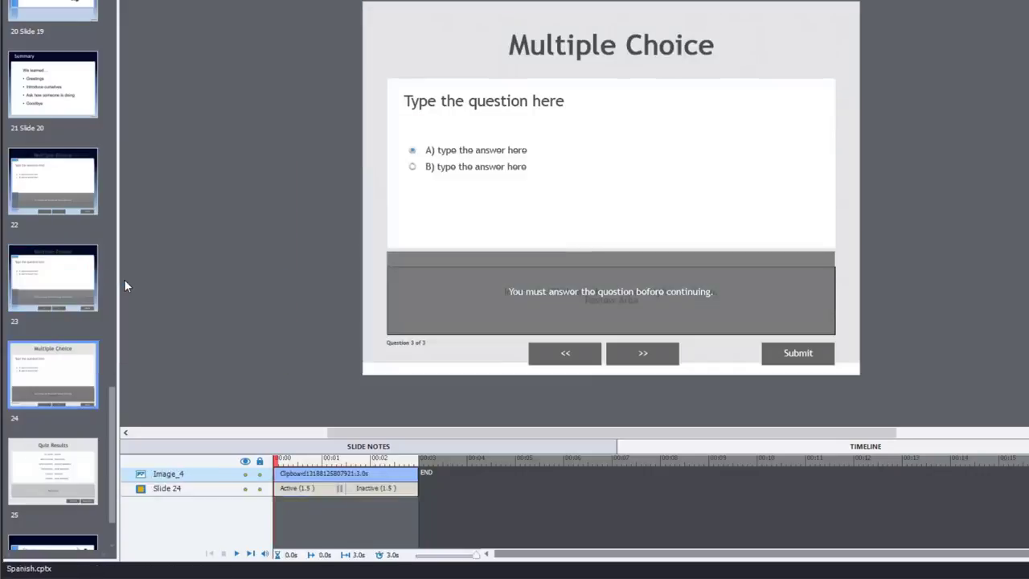
# Paste the blue background image onto the Quiz Results slide and make its title text white.
pyautogui.click(77, 454)
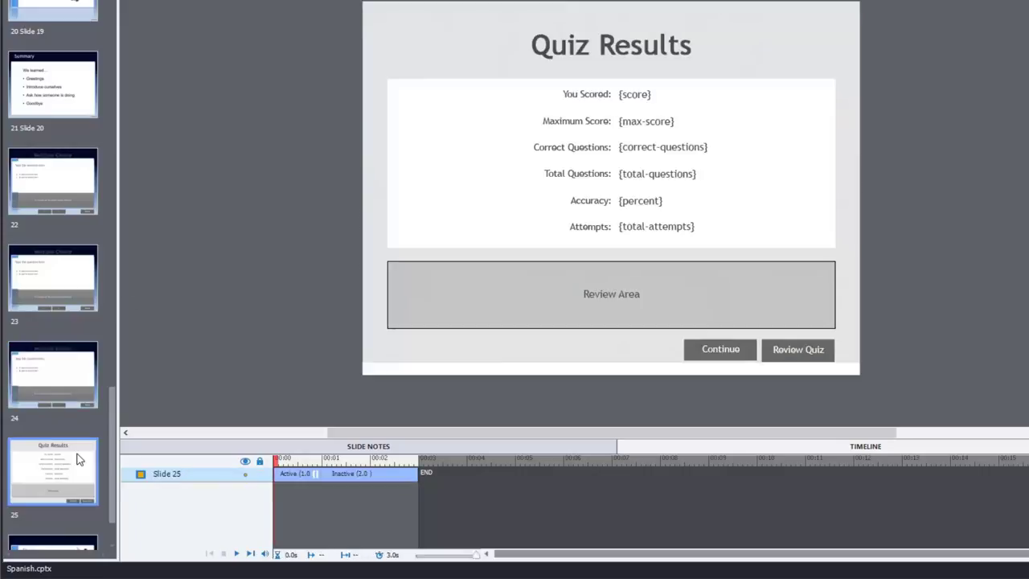
pyautogui.rightClick(361, 150)
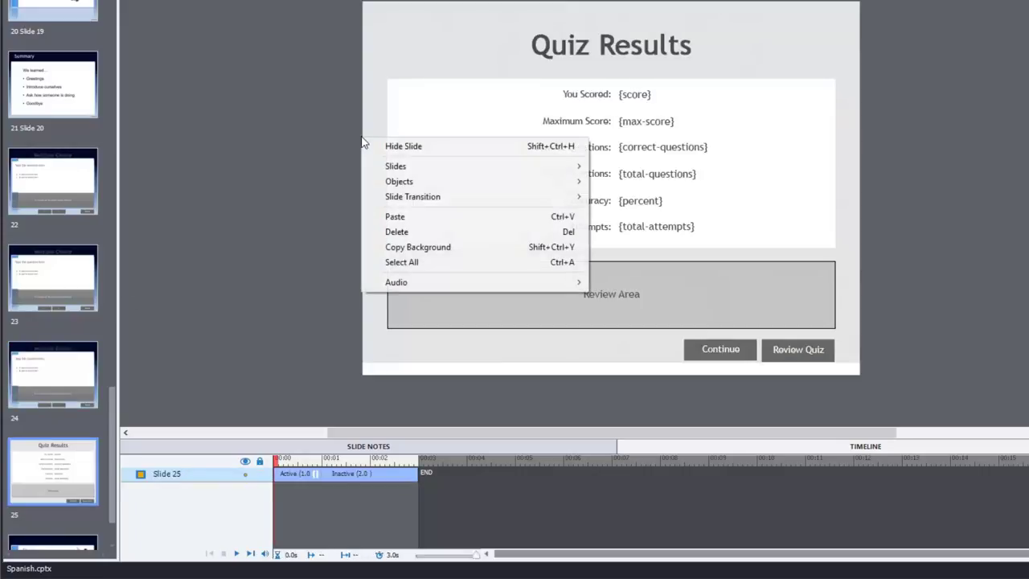
pyautogui.click(396, 217)
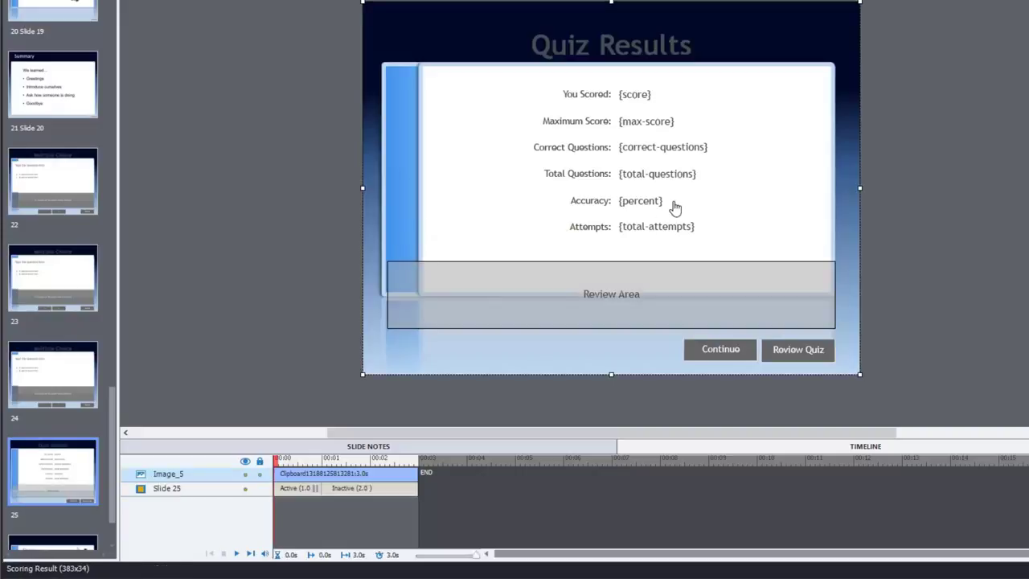
pyautogui.click(653, 47)
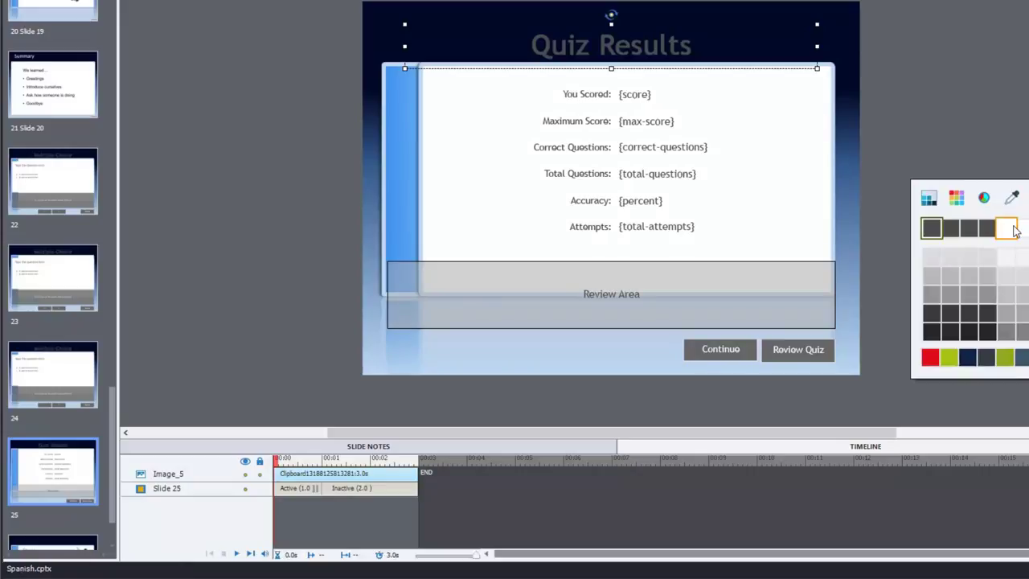
pyautogui.click(1001, 227)
# Change the "Multiple Choice" title text to white on question slides 24, 23 and 22.
pyautogui.click(56, 363)
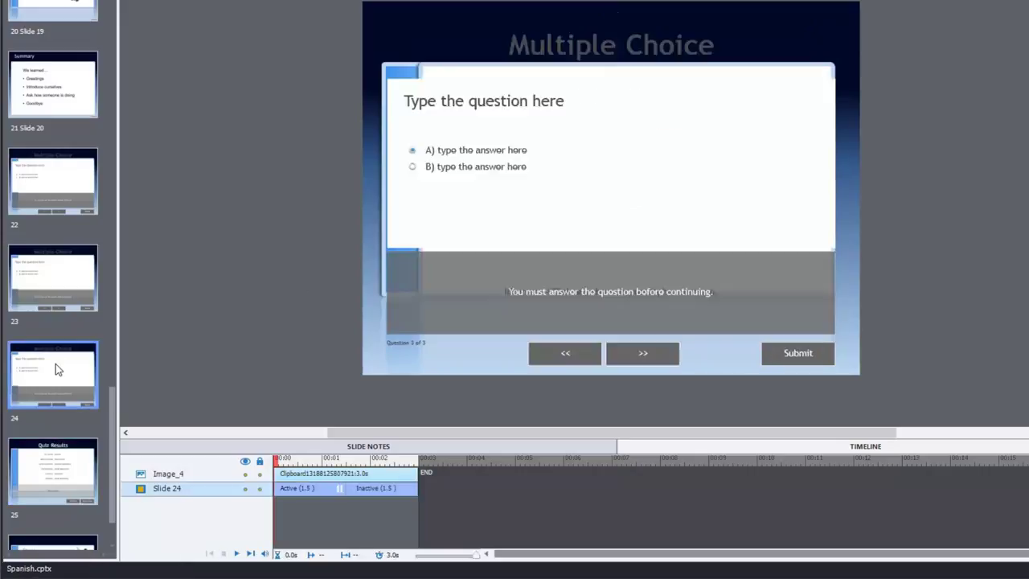
pyautogui.click(595, 42)
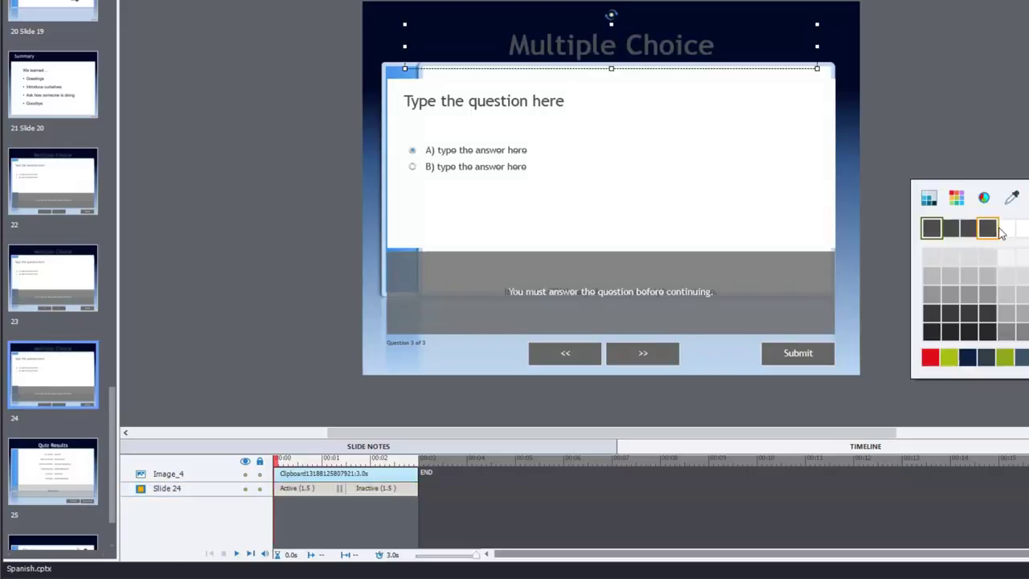
pyautogui.click(1005, 230)
pyautogui.click(99, 267)
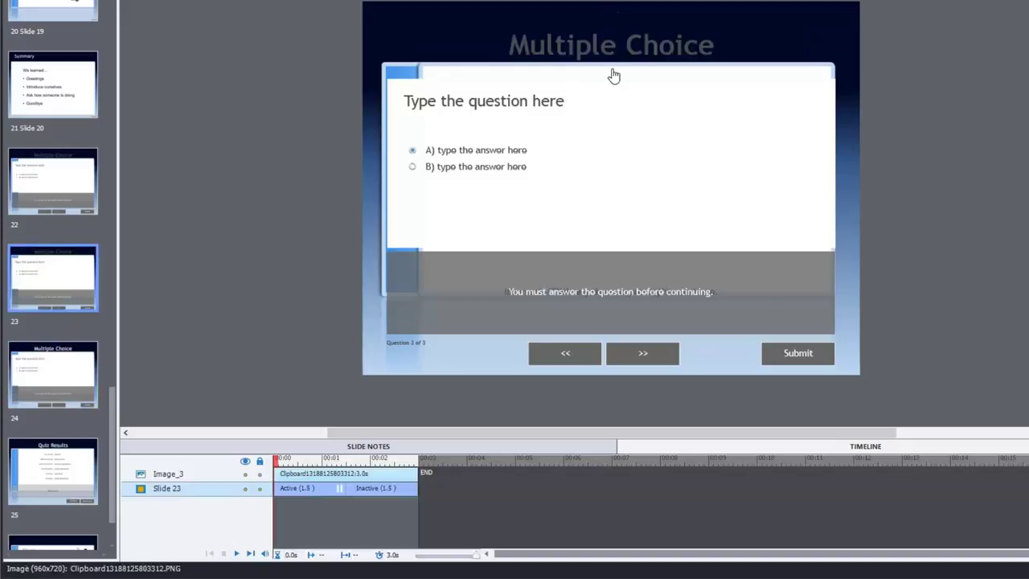
pyautogui.click(1024, 279)
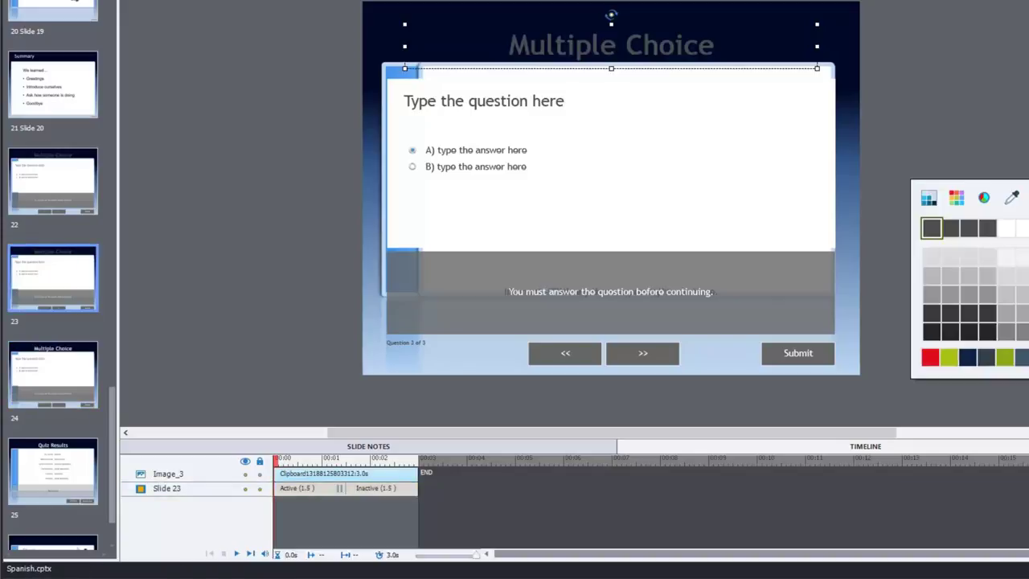
pyautogui.click(1005, 228)
pyautogui.click(64, 164)
pyautogui.click(734, 58)
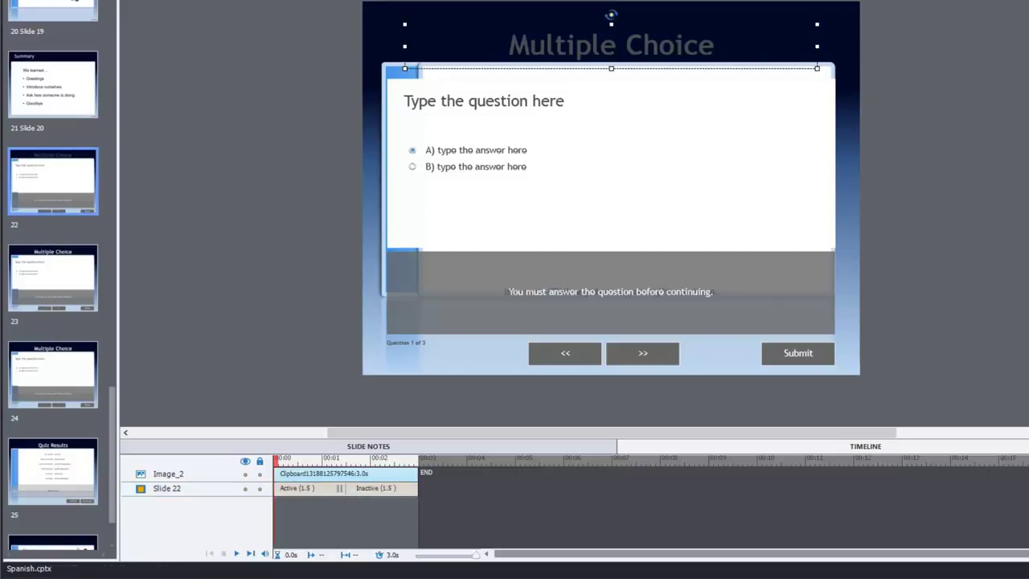
pyautogui.click(1024, 279)
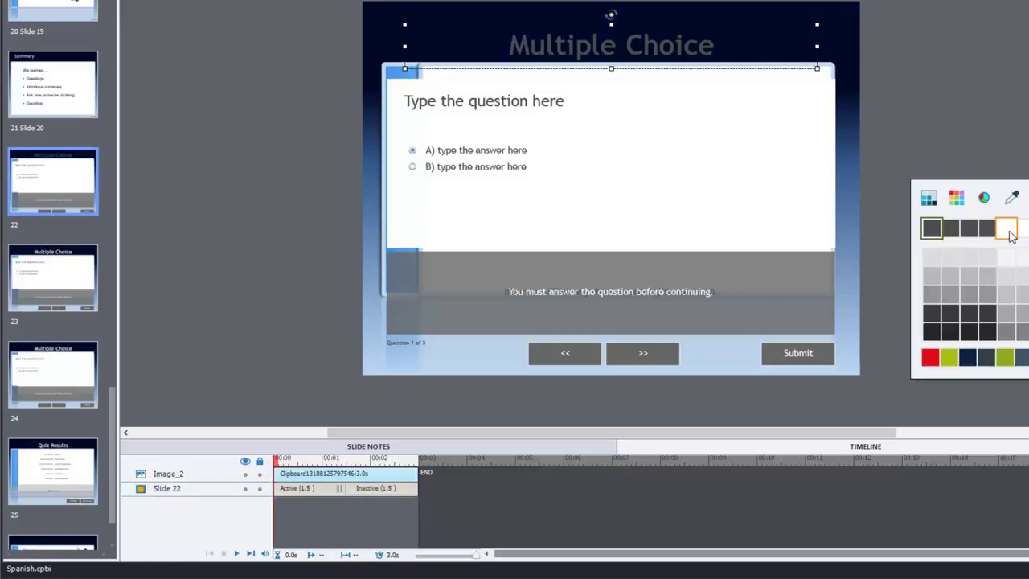
pyautogui.click(1006, 228)
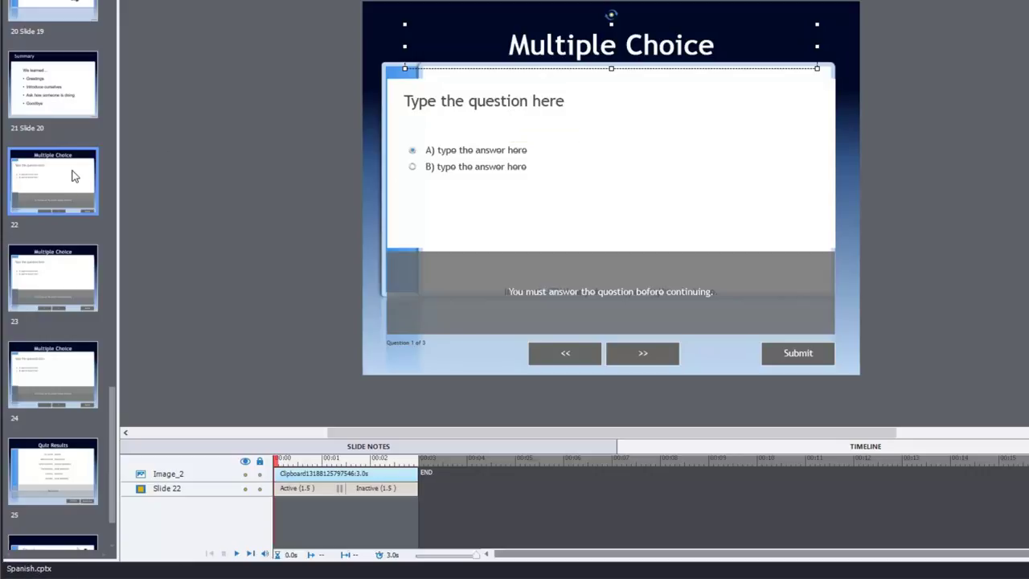
# Go back to the Resort Spanish title slide and start a preview of the course from there.
pyautogui.click(55, 482)
pyautogui.scroll(-2, 115, 423)
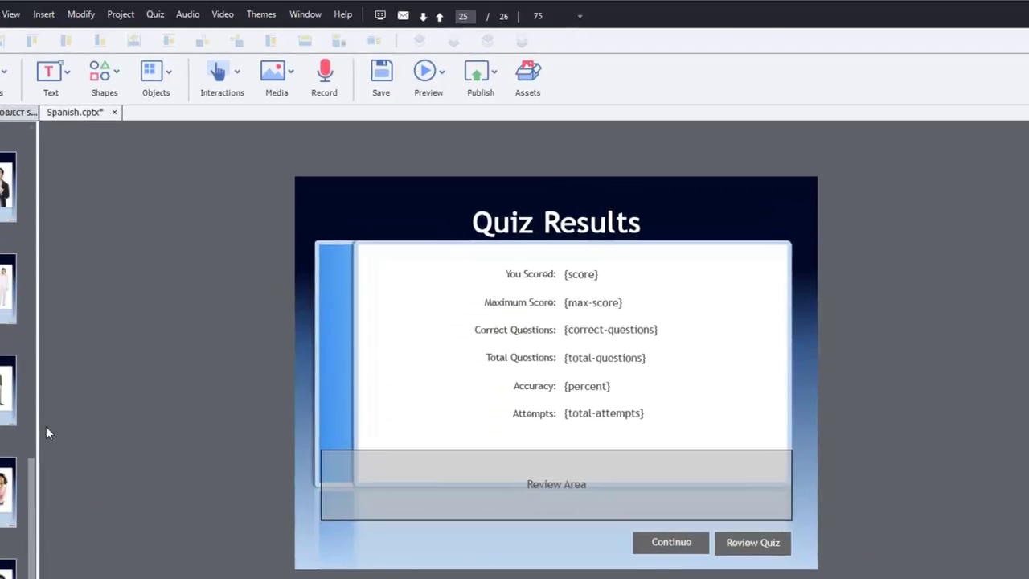
pyautogui.scroll(10, 46, 426)
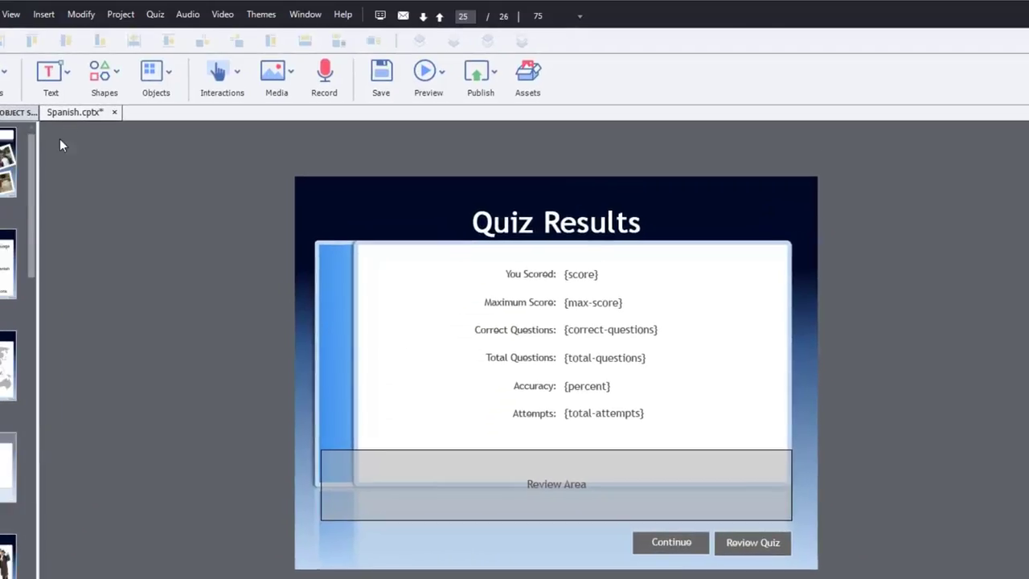
pyautogui.click(24, 159)
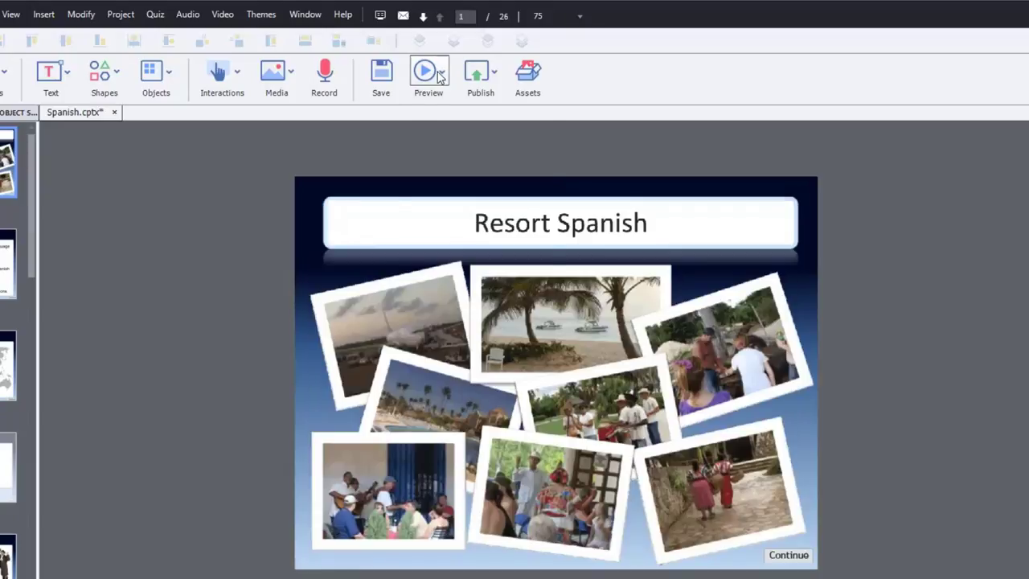
pyautogui.click(440, 74)
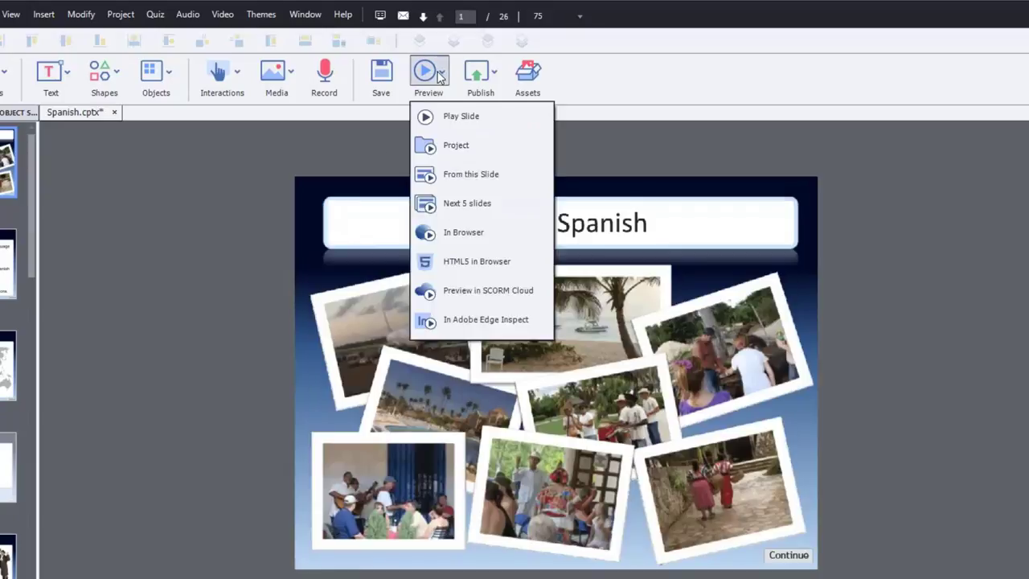
pyautogui.click(460, 117)
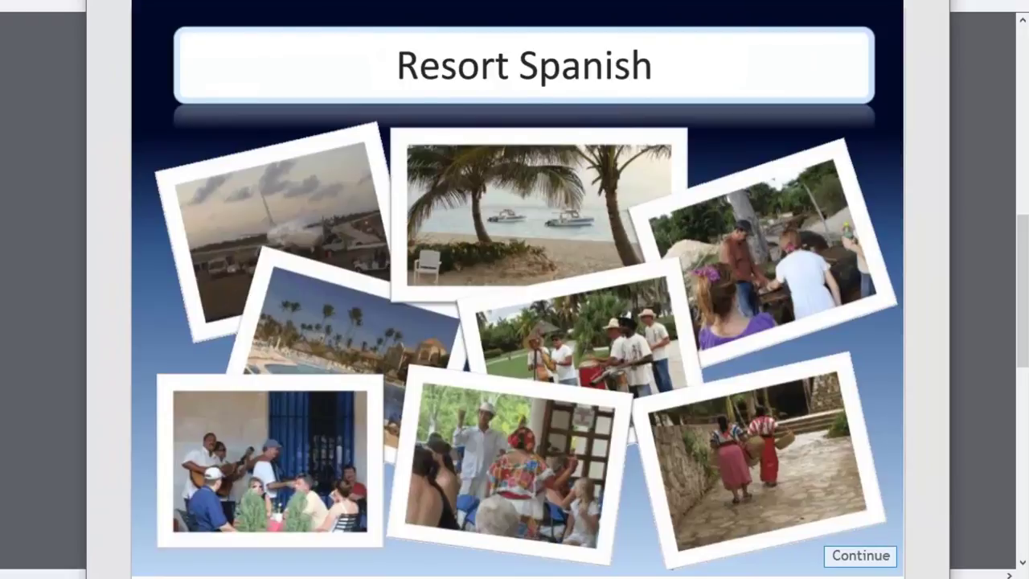
# Advance the preview through the introduction and greetings slides to the first knowledge check question.
pyautogui.click(868, 563)
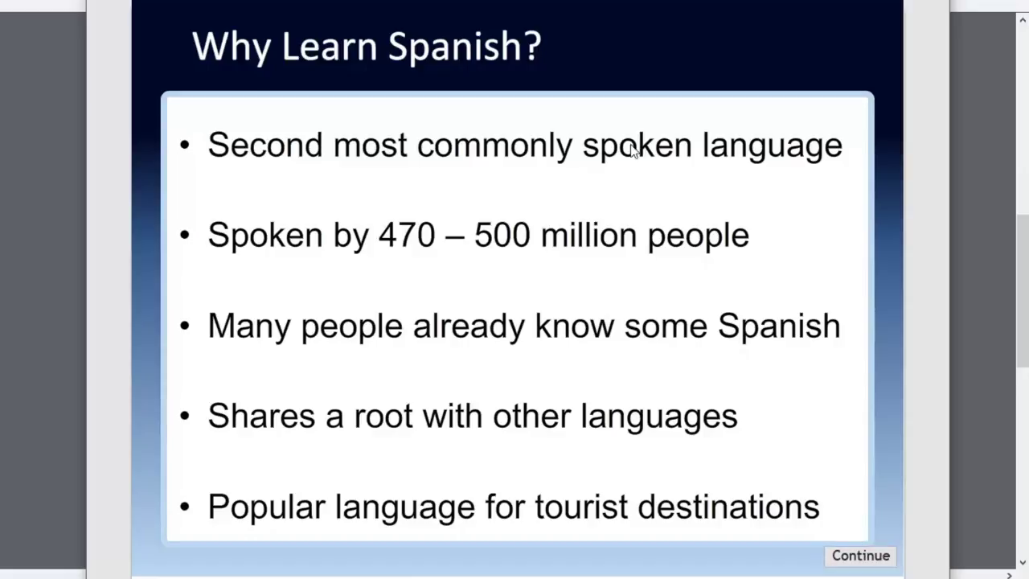
pyautogui.click(861, 557)
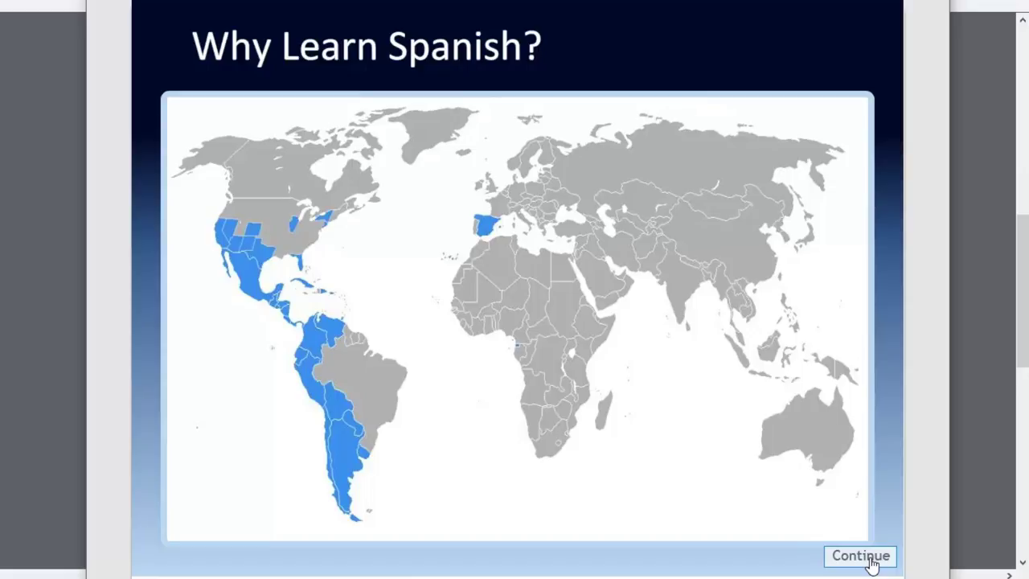
pyautogui.click(871, 565)
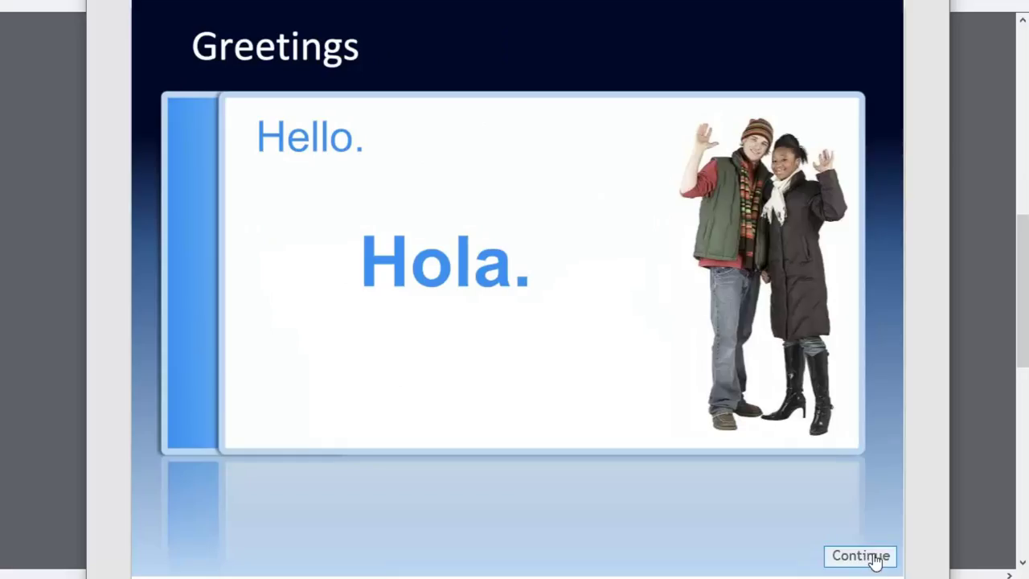
pyautogui.click(874, 563)
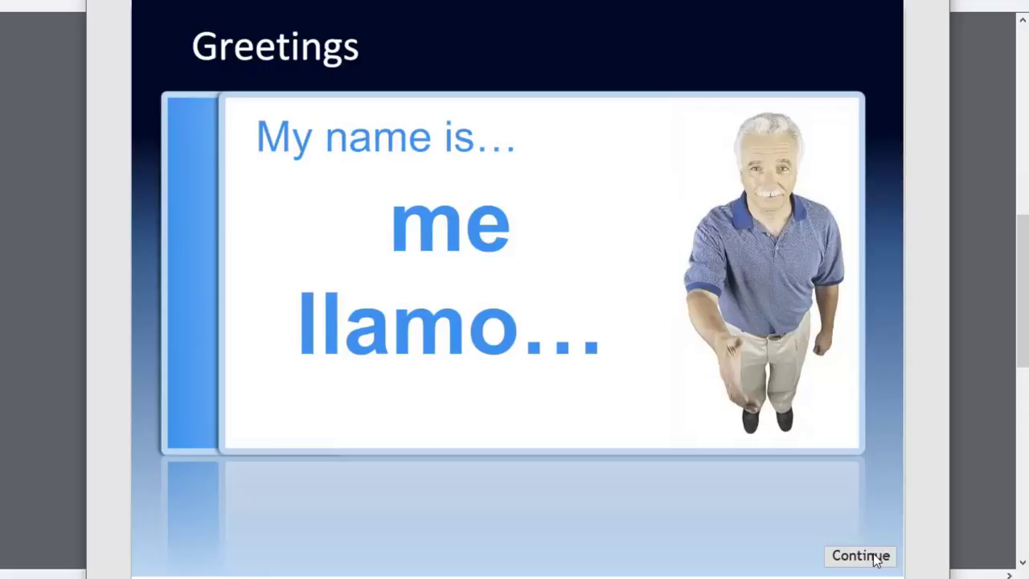
pyautogui.click(874, 561)
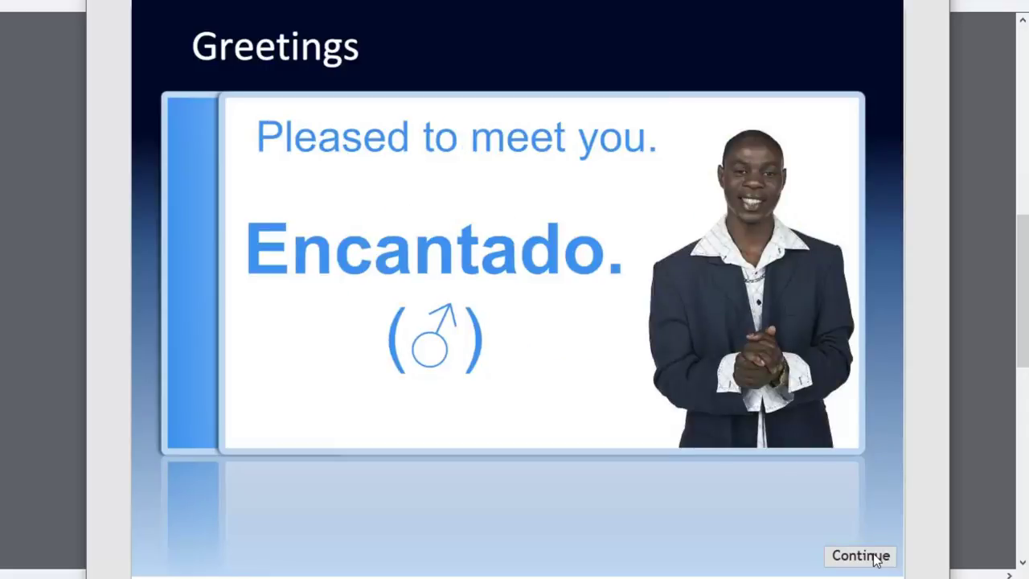
pyautogui.click(875, 561)
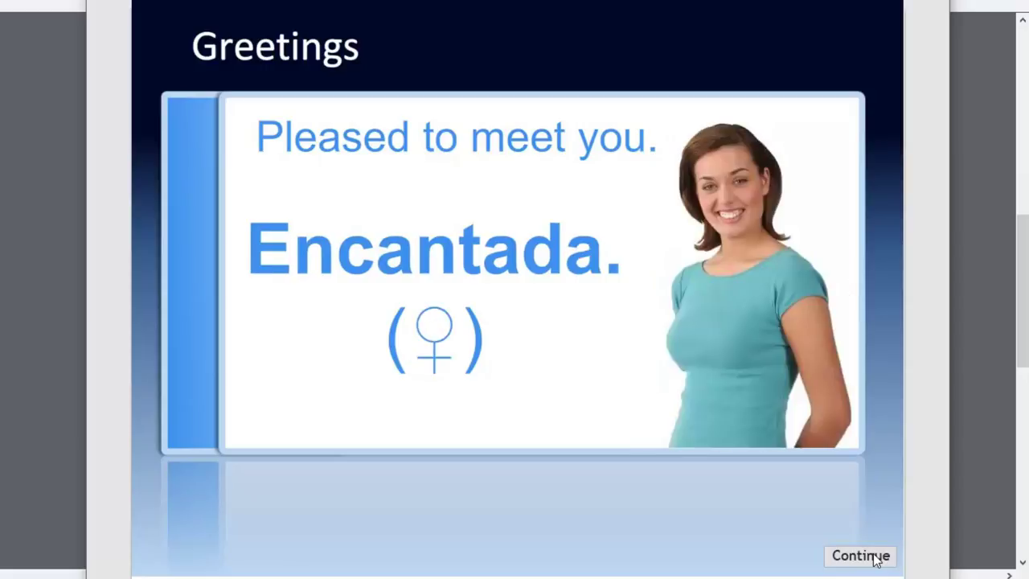
pyautogui.click(874, 561)
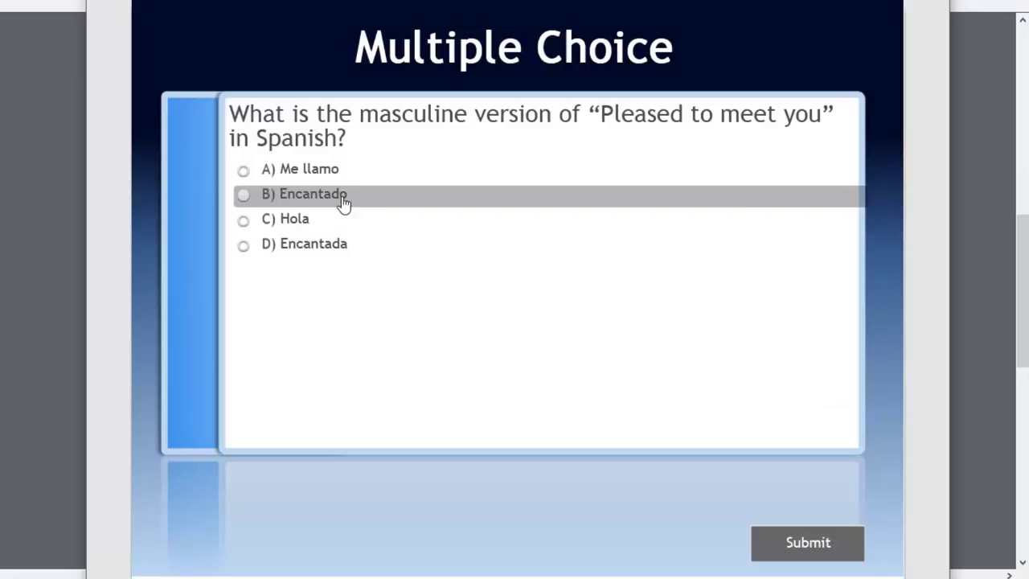
# Test the "Pleased to meet you" knowledge check by submitting D) Encantada, retrying with B) Encantado, and continuing past the question.
pyautogui.click(350, 250)
pyautogui.click(793, 555)
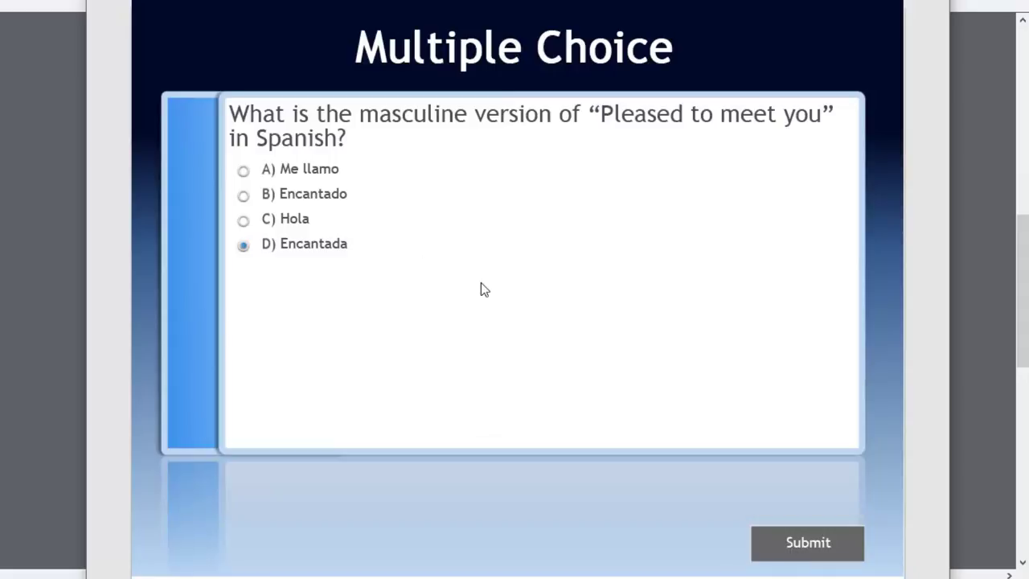
pyautogui.click(335, 206)
pyautogui.click(804, 549)
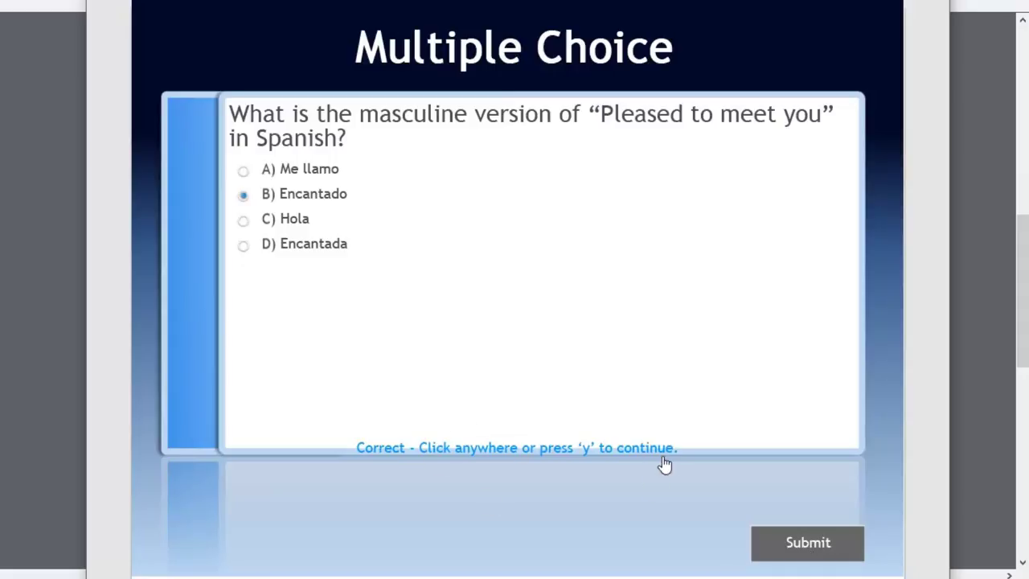
pyautogui.click(610, 369)
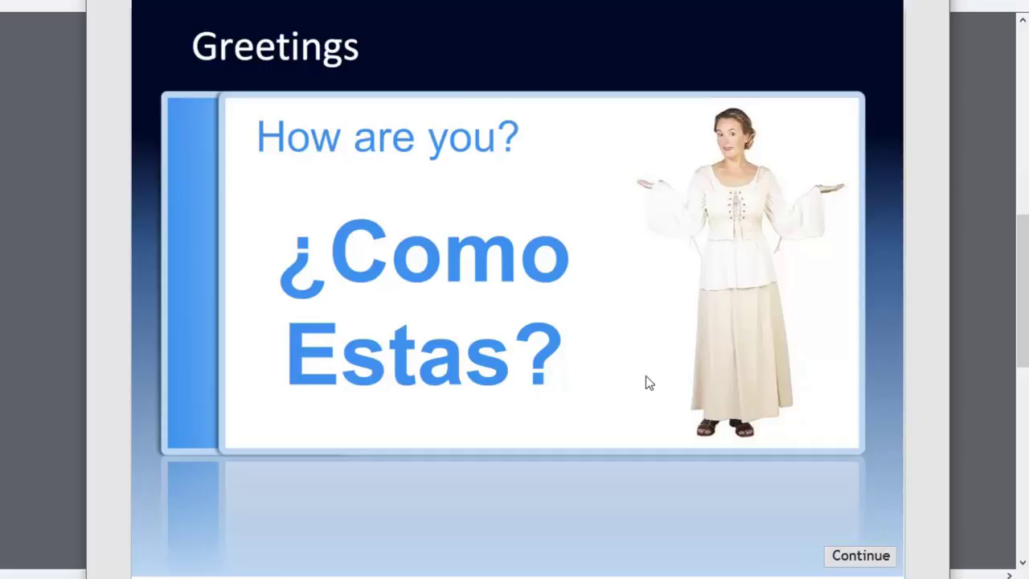
# Advance the preview from the "¿Como Estas?" slide through the remaining conversation slides to the first final quiz question.
pyautogui.click(844, 554)
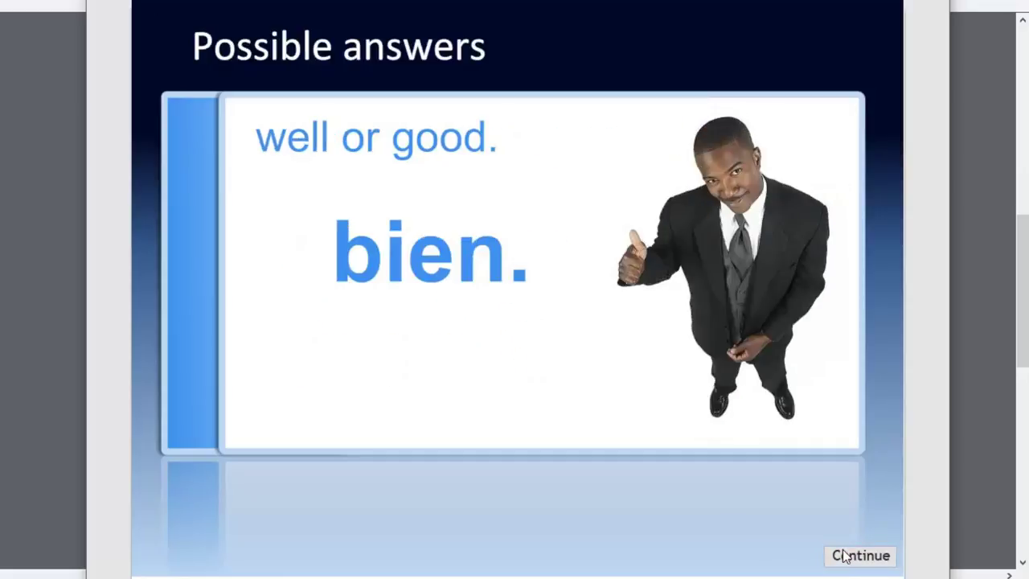
pyautogui.click(843, 555)
pyautogui.click(843, 555)
pyautogui.click(843, 555)
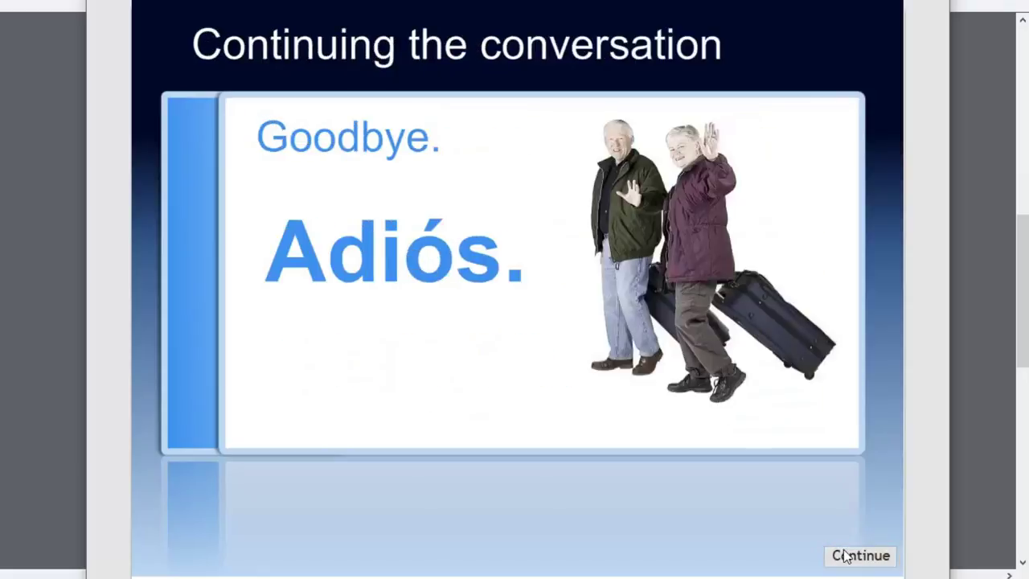
pyautogui.click(844, 555)
pyautogui.click(843, 555)
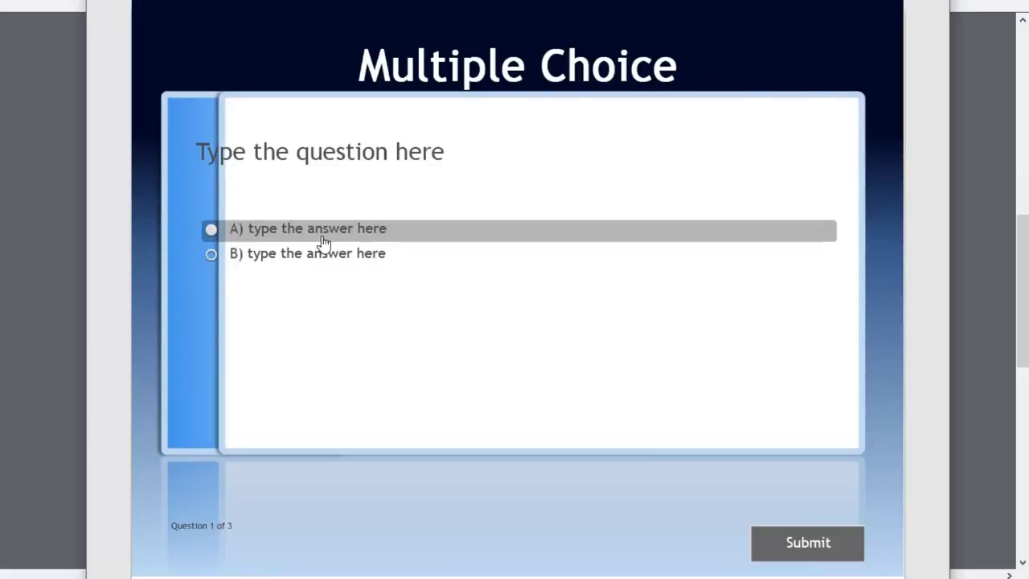
# Submit answer A for each of the three final quiz questions in the preview and continue past each one.
pyautogui.click(321, 238)
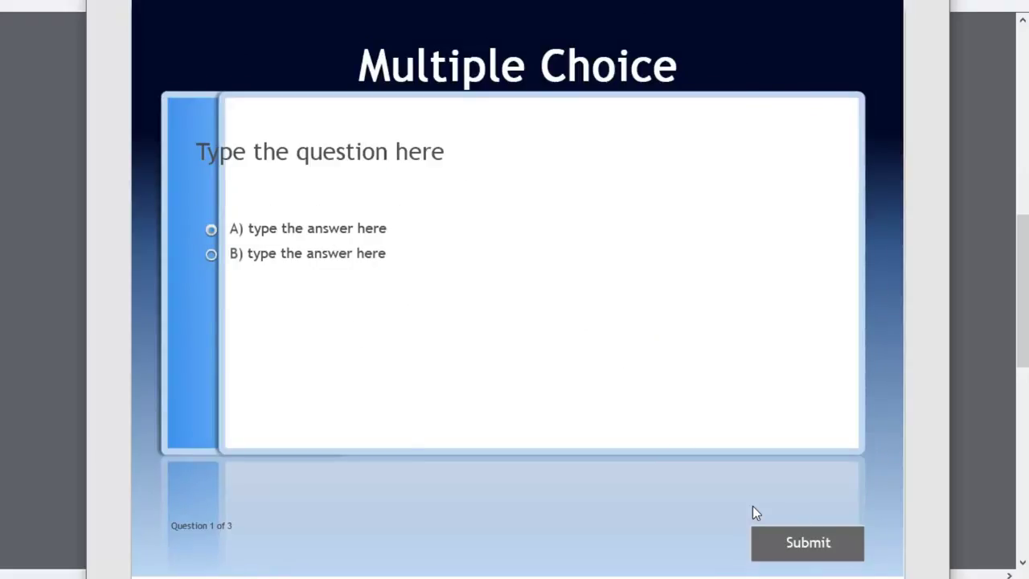
pyautogui.click(811, 544)
pyautogui.click(554, 508)
pyautogui.click(313, 234)
pyautogui.click(809, 542)
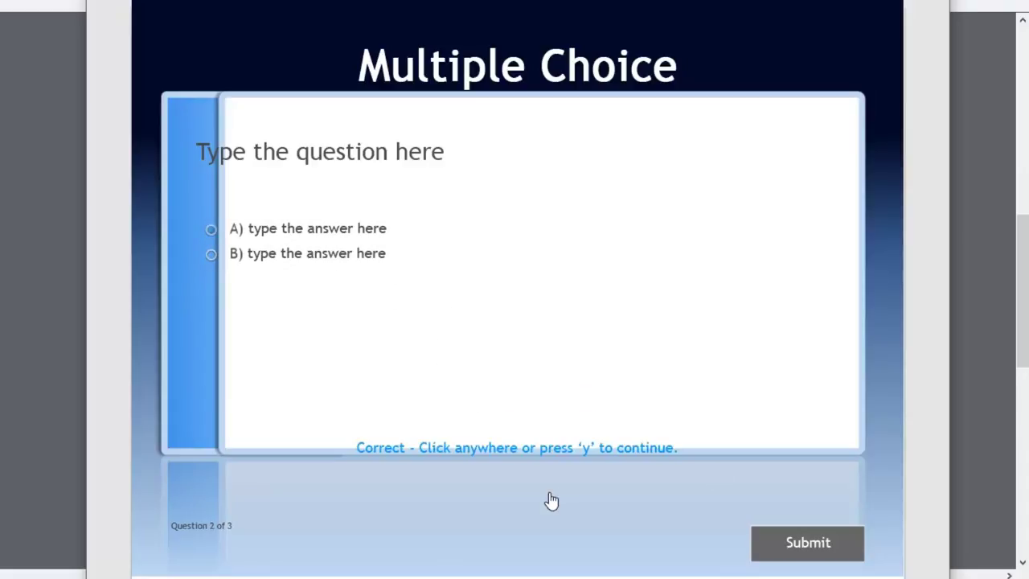
pyautogui.click(551, 499)
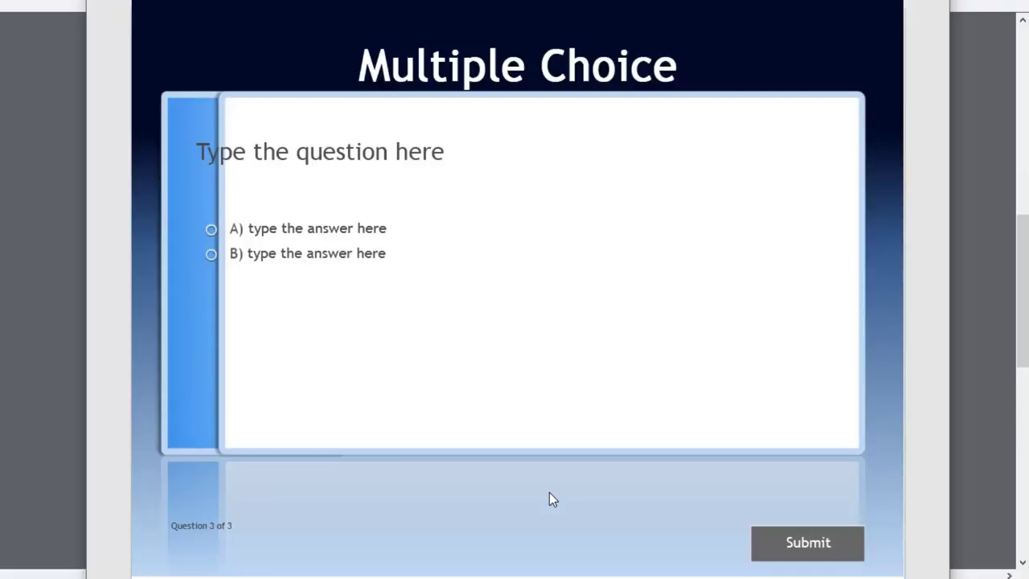
pyautogui.click(333, 235)
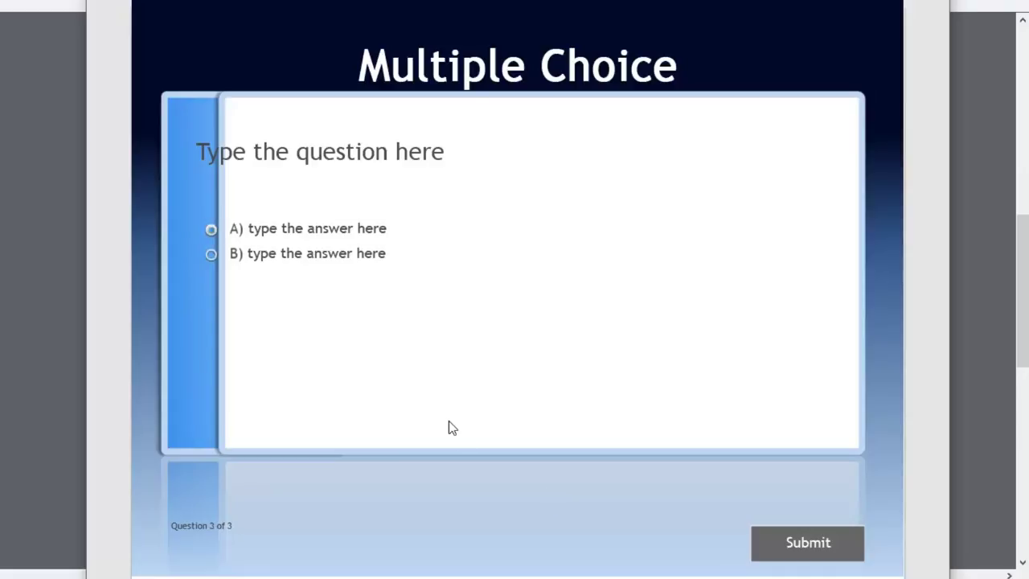
pyautogui.click(833, 543)
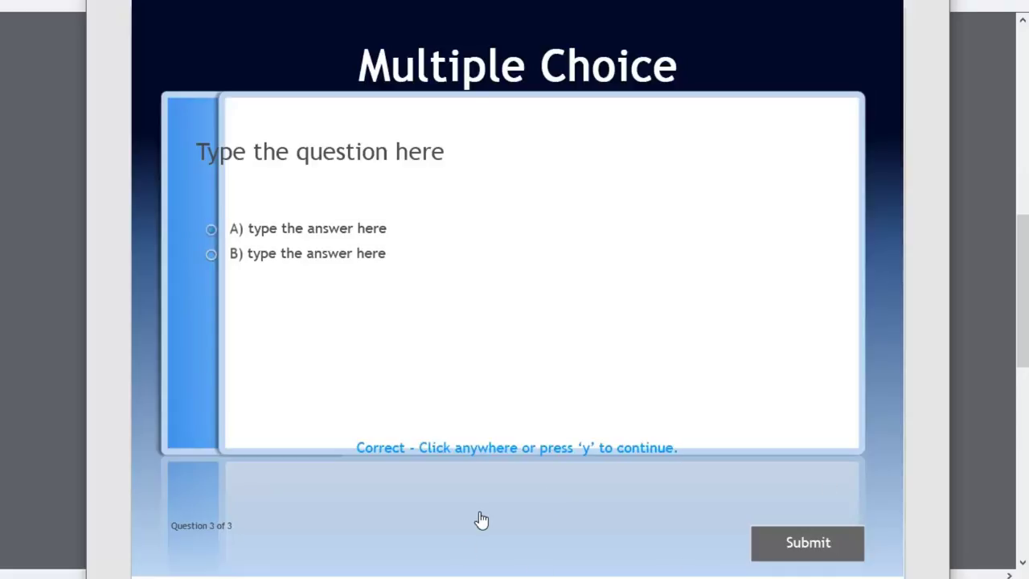
pyautogui.click(480, 520)
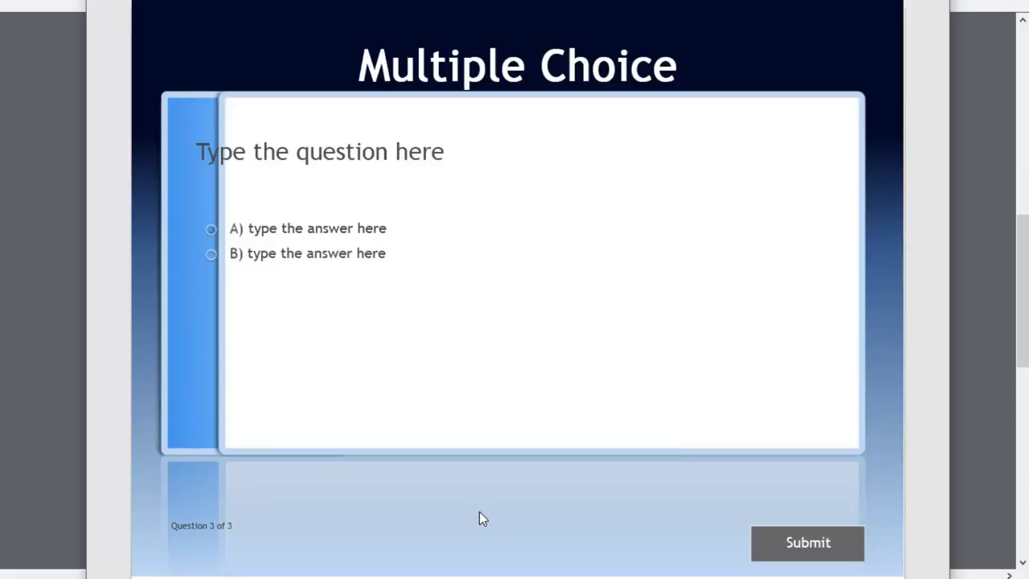